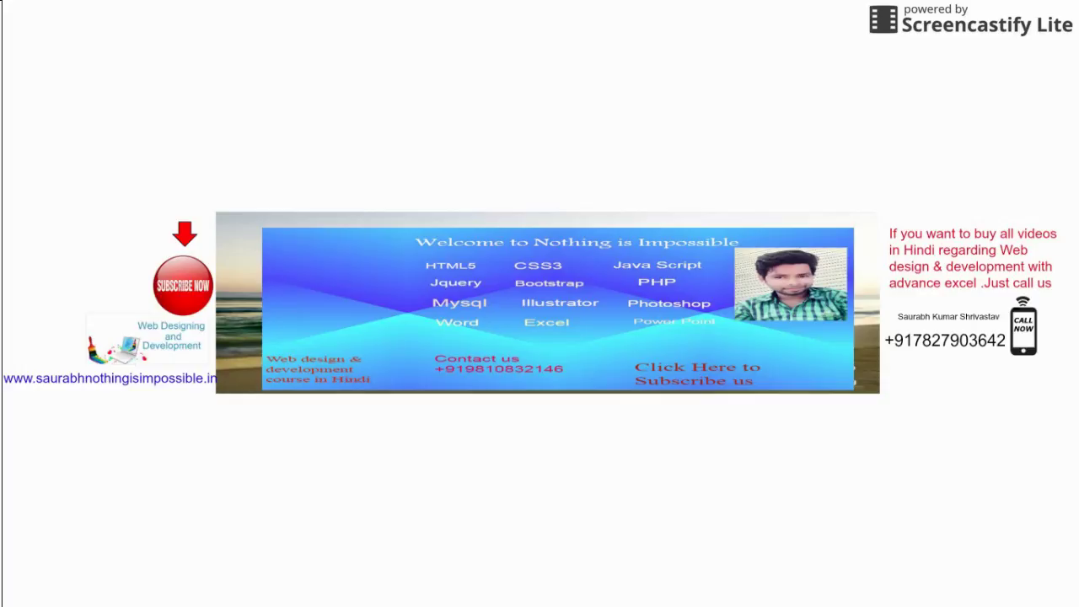
Cycle through open windows with Alt+Tab to bring Illustrator to the front.
key("alt+Tab")
key("alt+Tab")
key("alt+Tab")
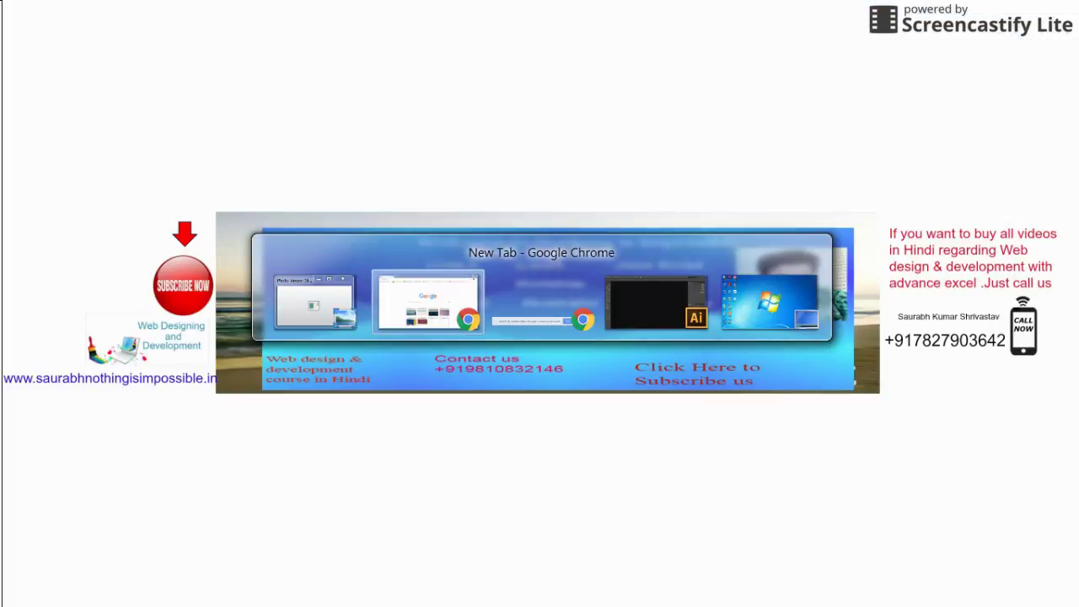
key("alt+Tab")
key("alt+Tab")
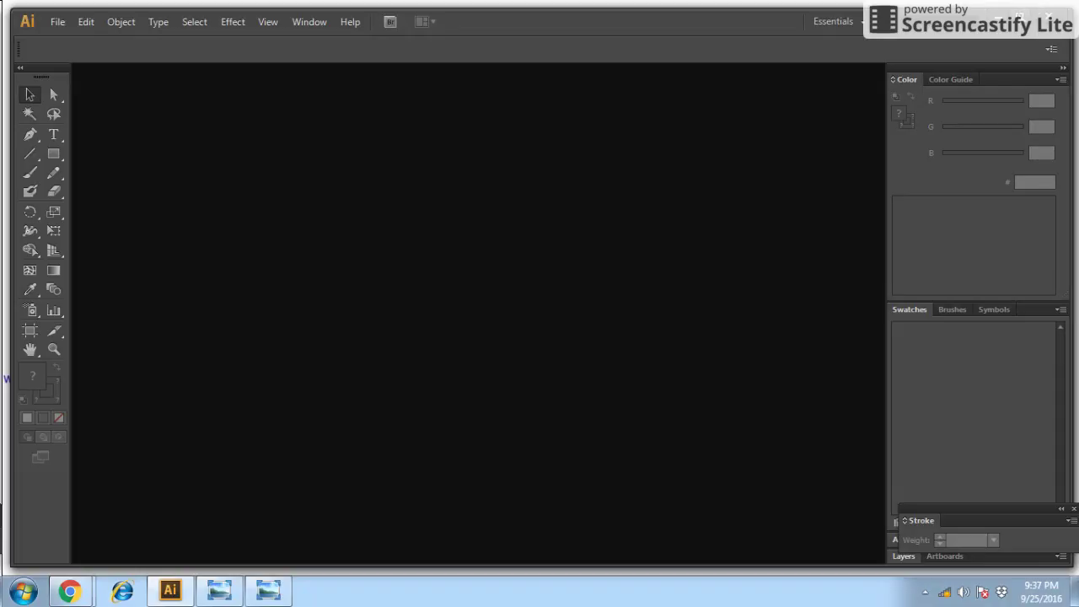
Maximize the Illustrator window and select the Paintbrush Tool.
left_click(1020, 15)
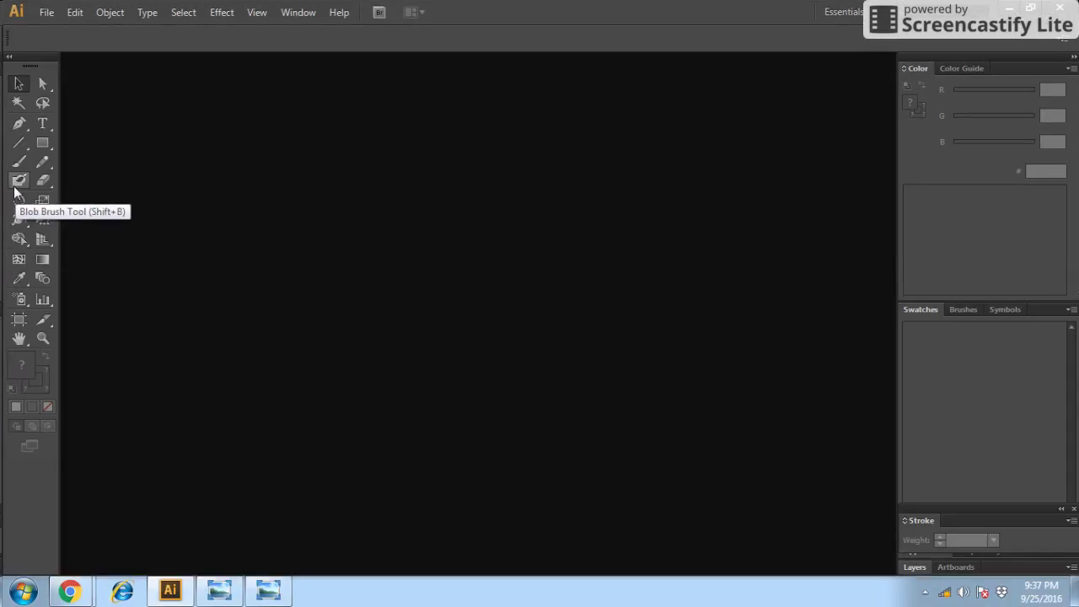
left_click(41, 149)
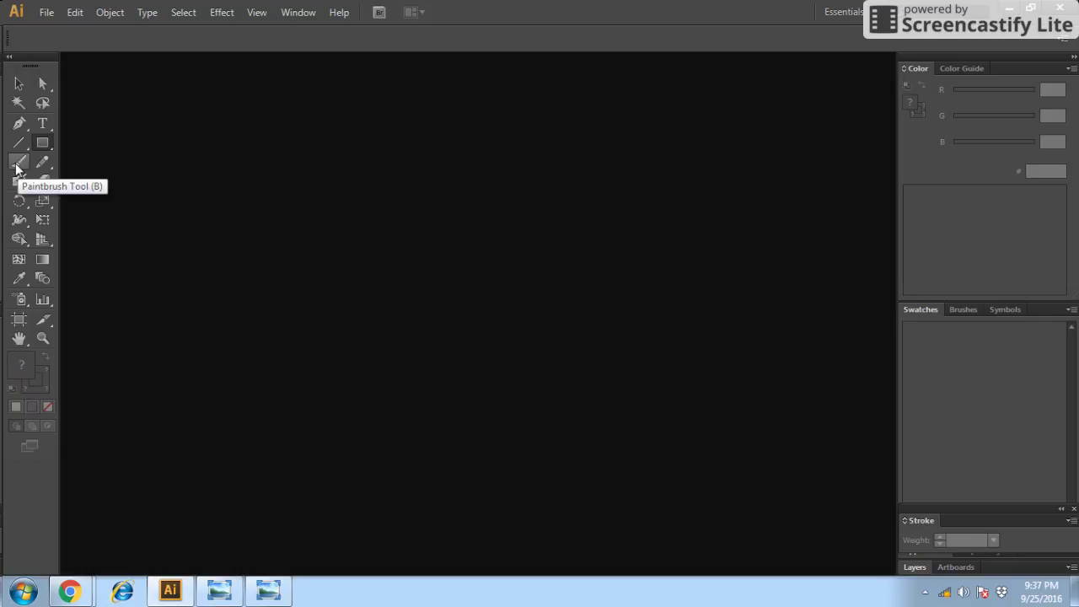
left_click(16, 168)
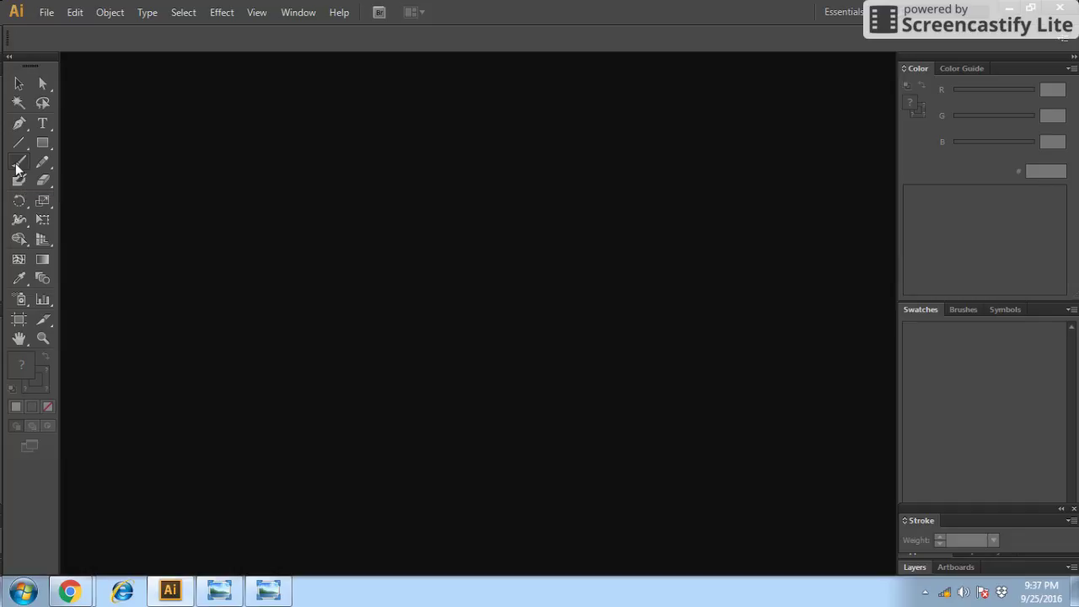
Preview the Paintbrush Tool Options without changes, then open the File menu.
double_click(16, 169)
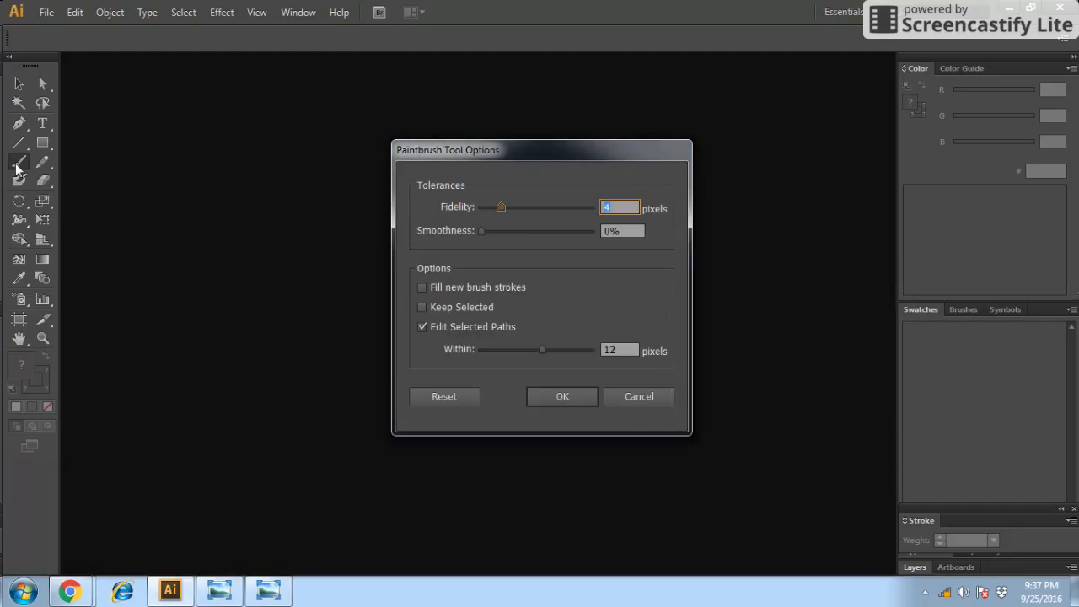
left_click(632, 398)
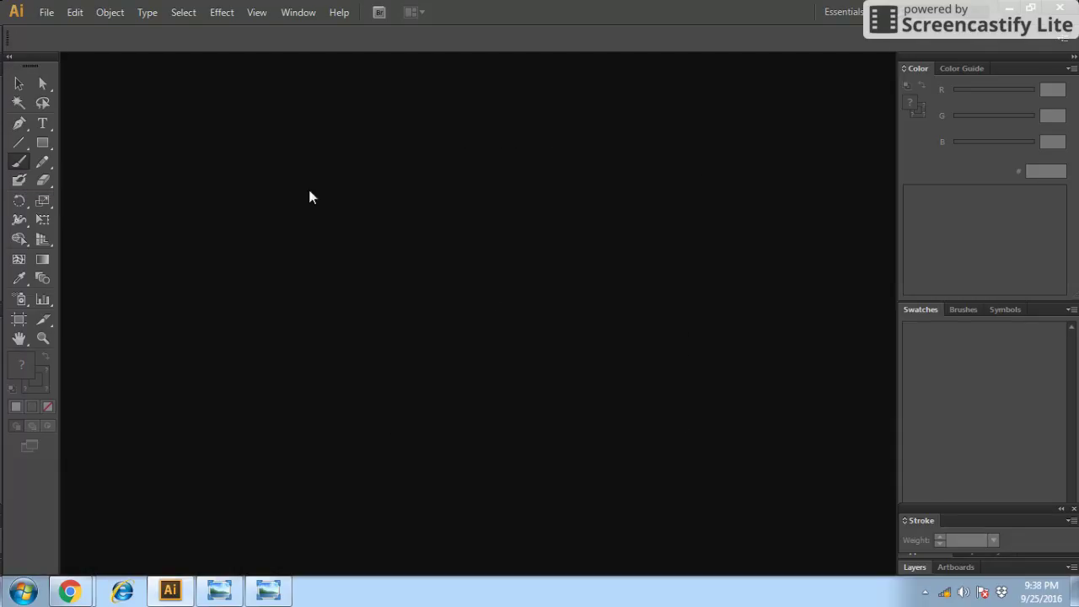
left_click(47, 14)
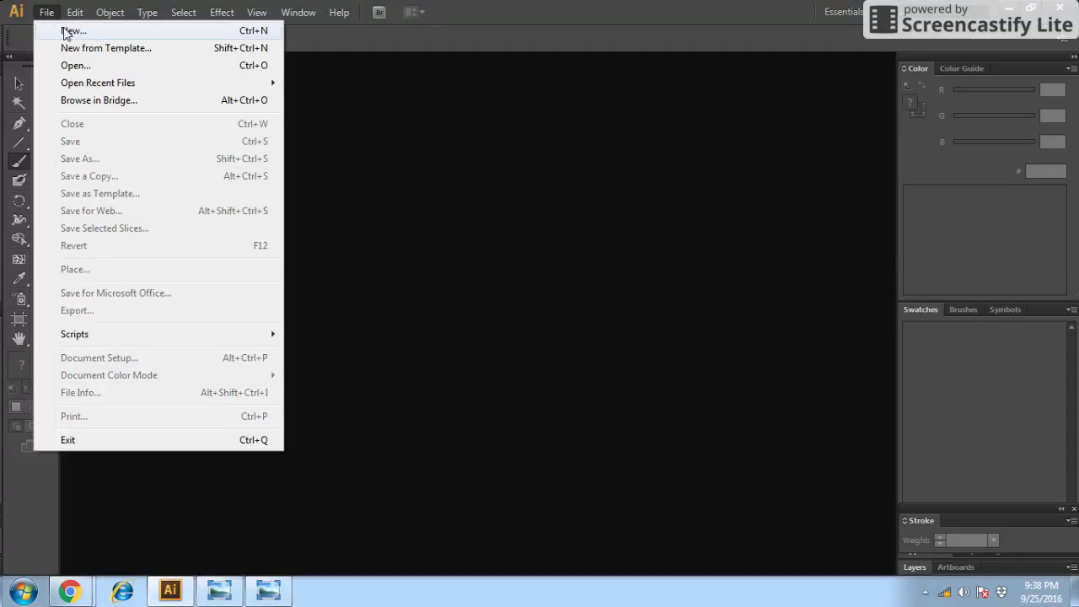
Create a new 1024 x 768 px document named 'Paint Brush Tool'.
left_click(69, 34)
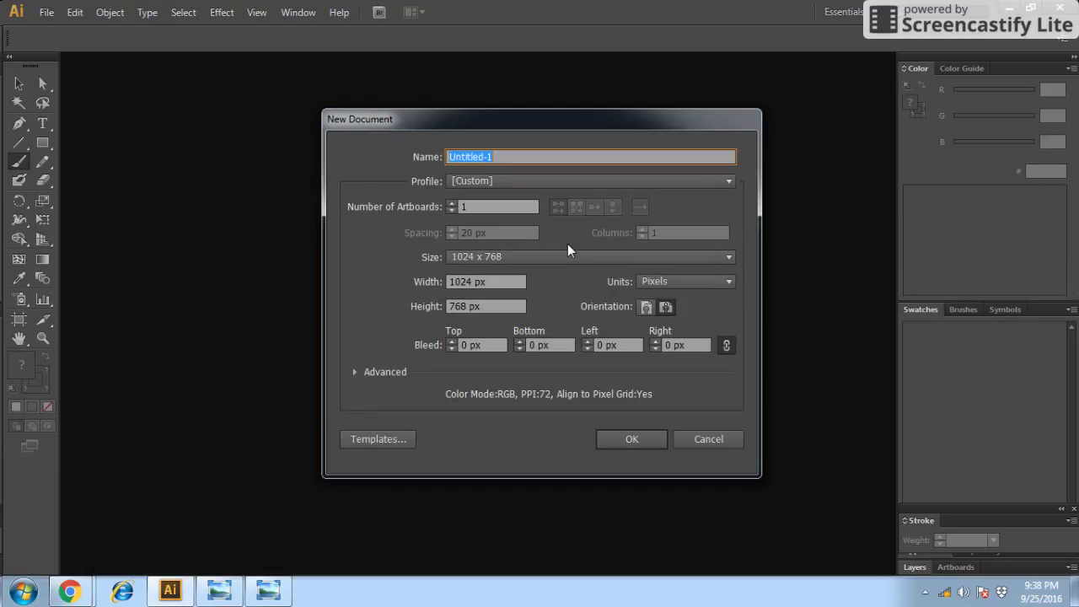
type("Pa")
type("Tool")
key("Return")
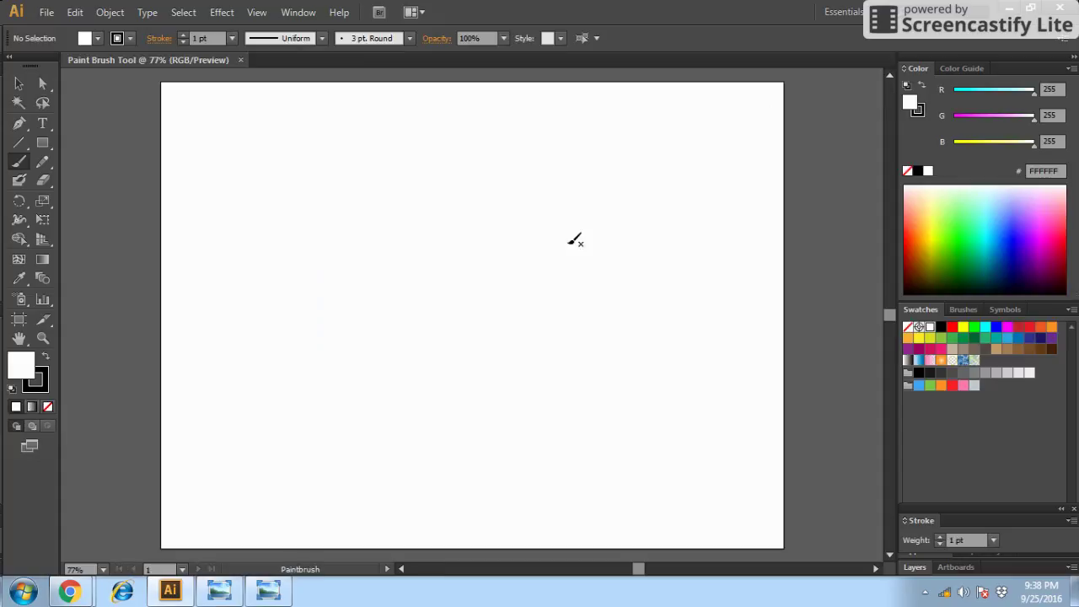
Leave the Paintbrush options unchanged and paint a left sweeping curve and a right S-curve.
double_click(14, 169)
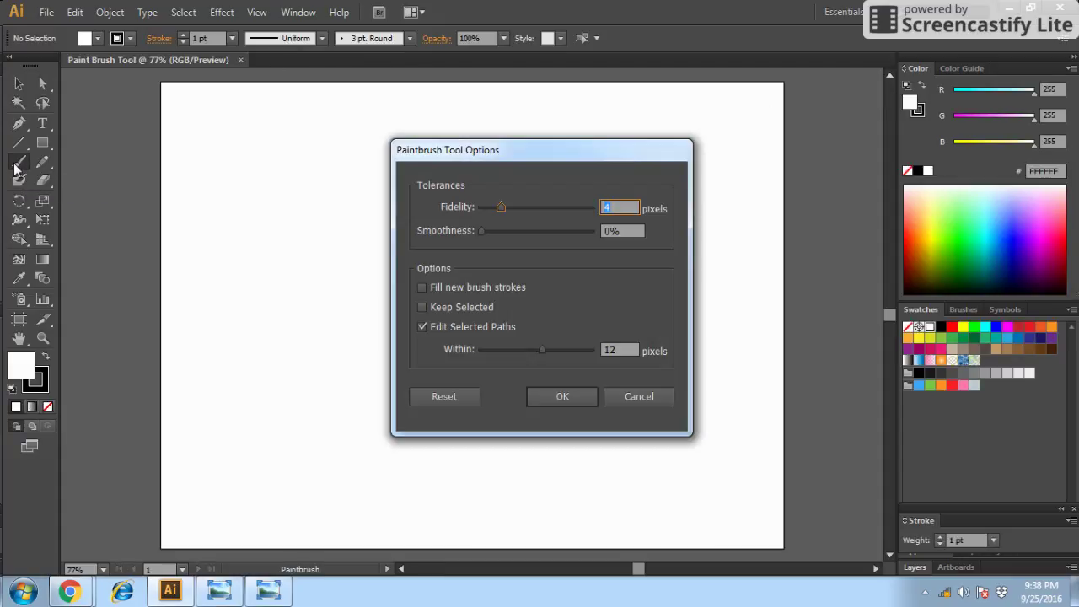
left_click(631, 396)
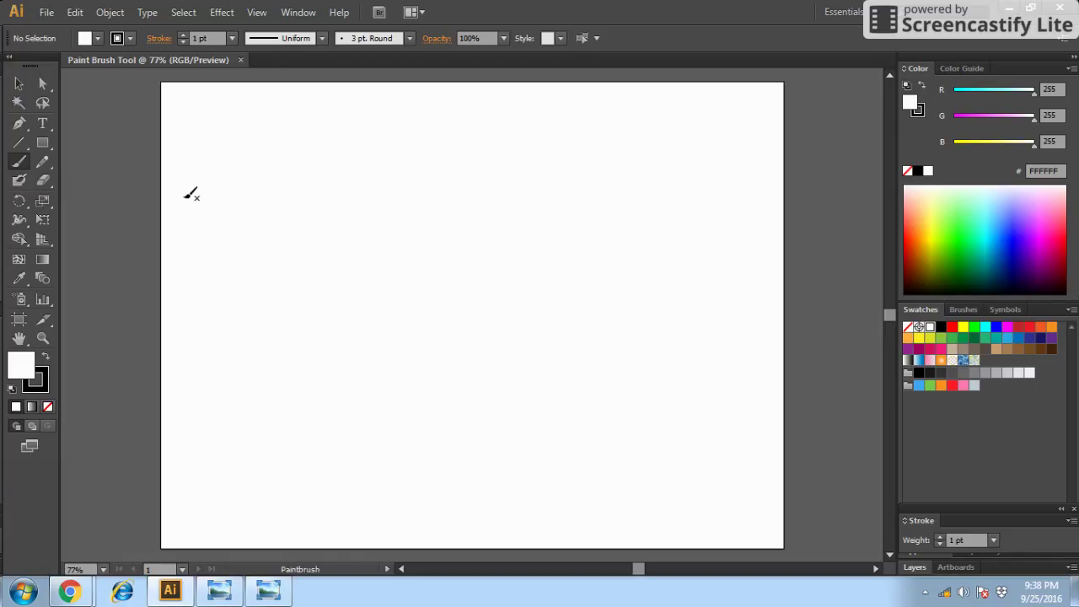
mouse_move(258, 161)
left_mouse_down()
mouse_move(485, 294)
mouse_move(365, 327)
left_mouse_up()
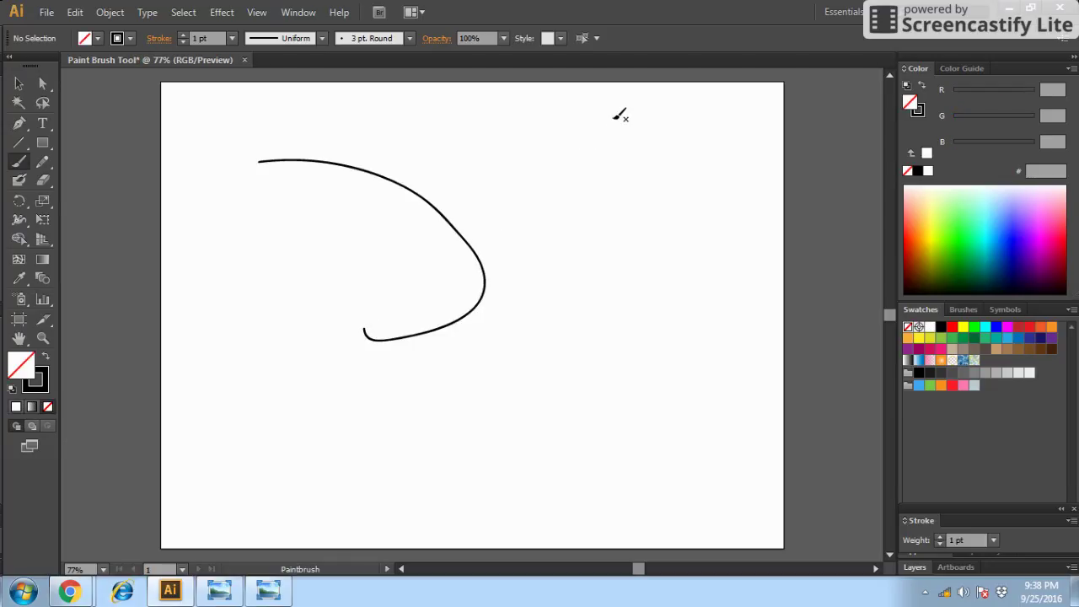
mouse_move(614, 119)
left_mouse_down()
mouse_move(540, 180)
mouse_move(663, 356)
left_mouse_up()
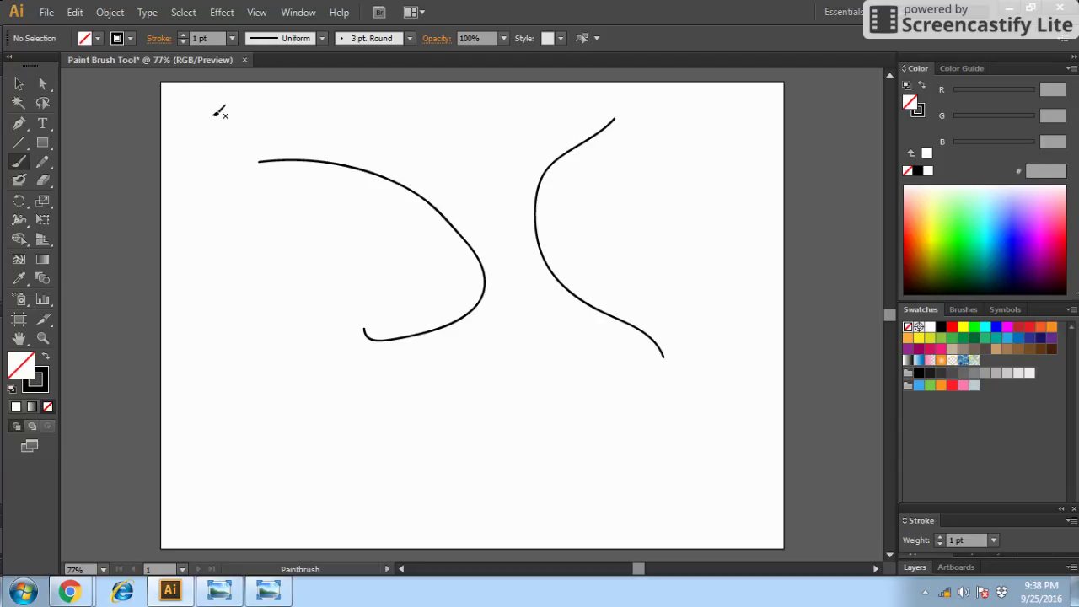
Join the two curves with top, bottom, upright and crossbar brush strokes.
left_click_drag(259, 160, 488, 133)
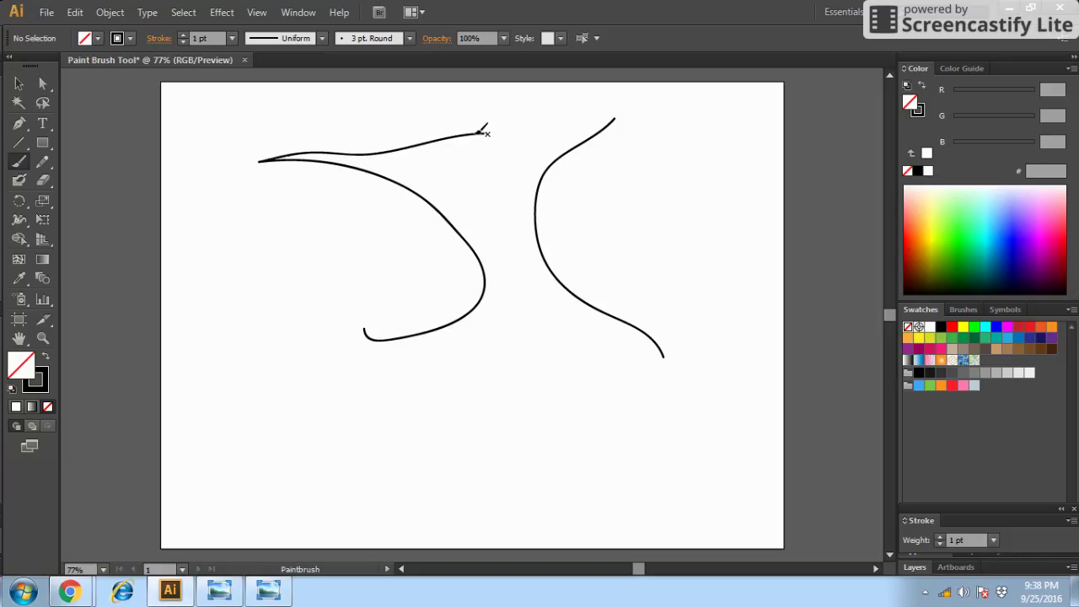
mouse_move(480, 134)
left_mouse_down()
mouse_move(625, 134)
mouse_move(583, 123)
left_mouse_up()
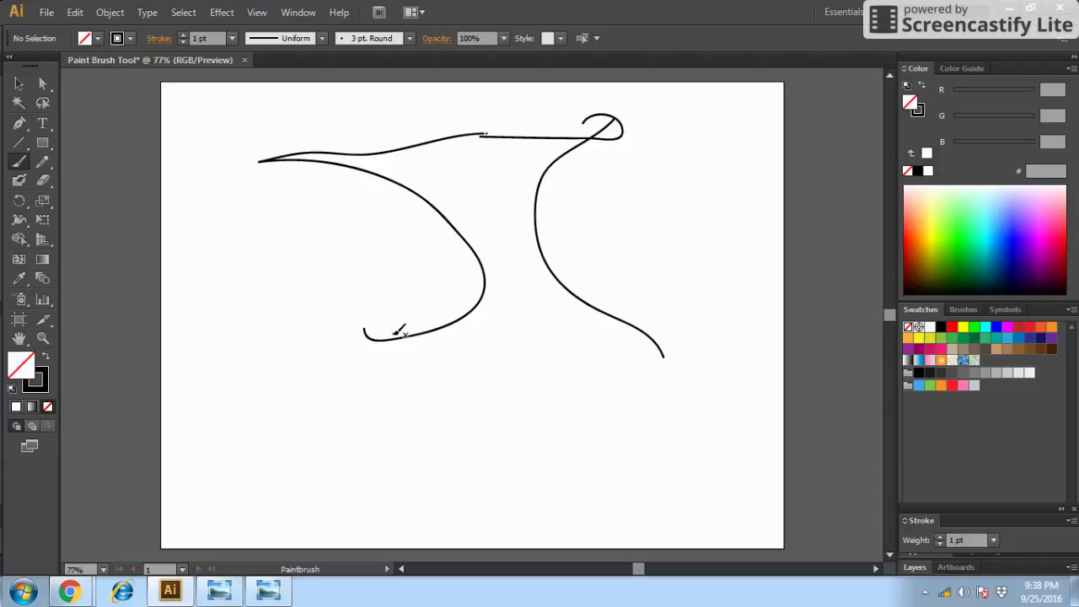
left_click_drag(366, 327, 414, 313)
left_click_drag(385, 340, 612, 319)
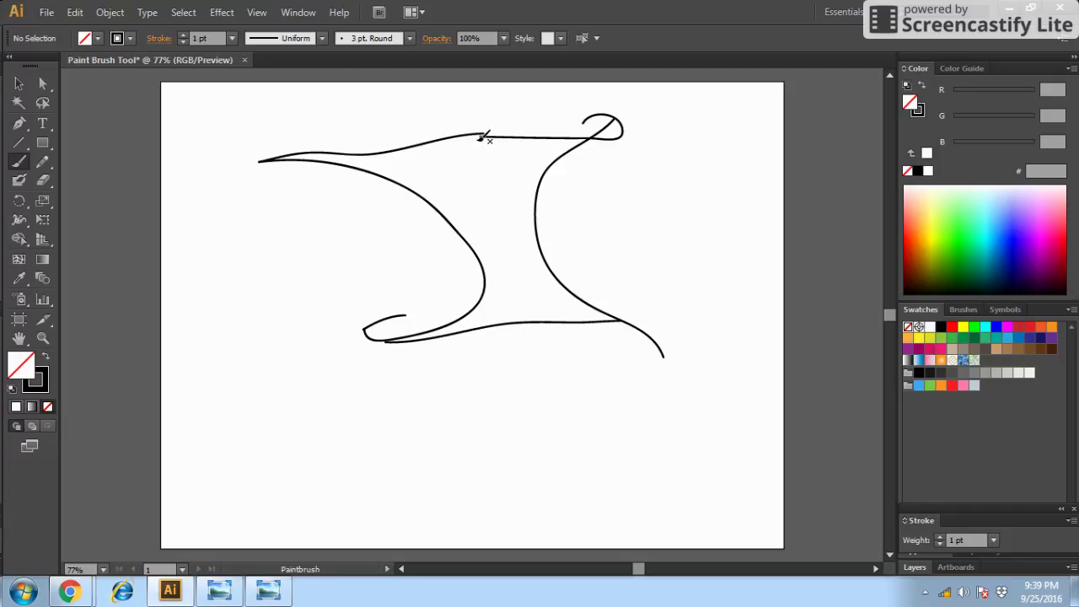
left_click_drag(479, 139, 528, 320)
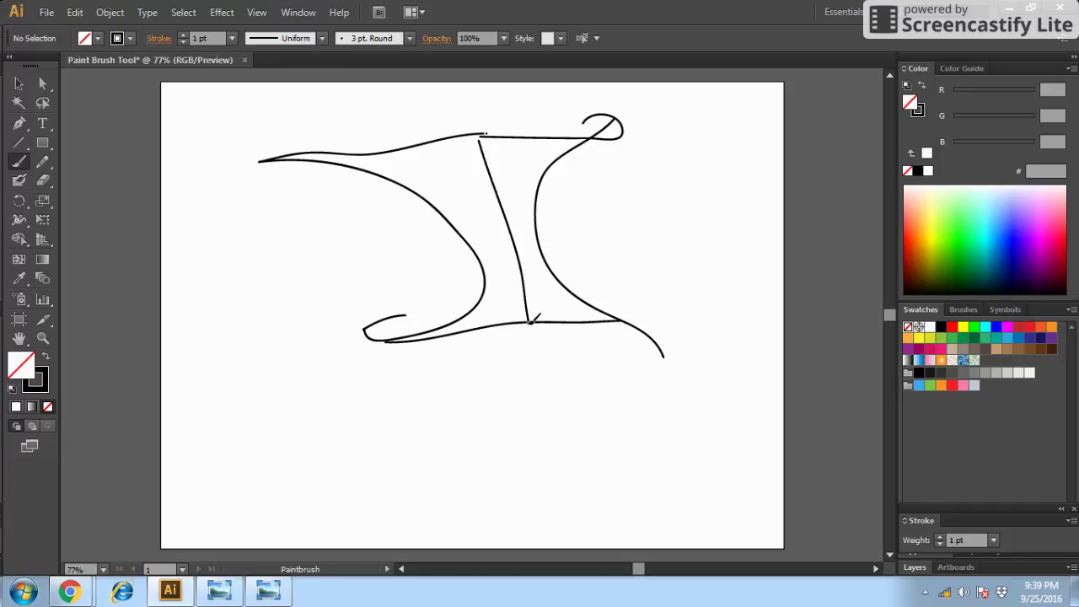
left_click_drag(469, 244, 546, 229)
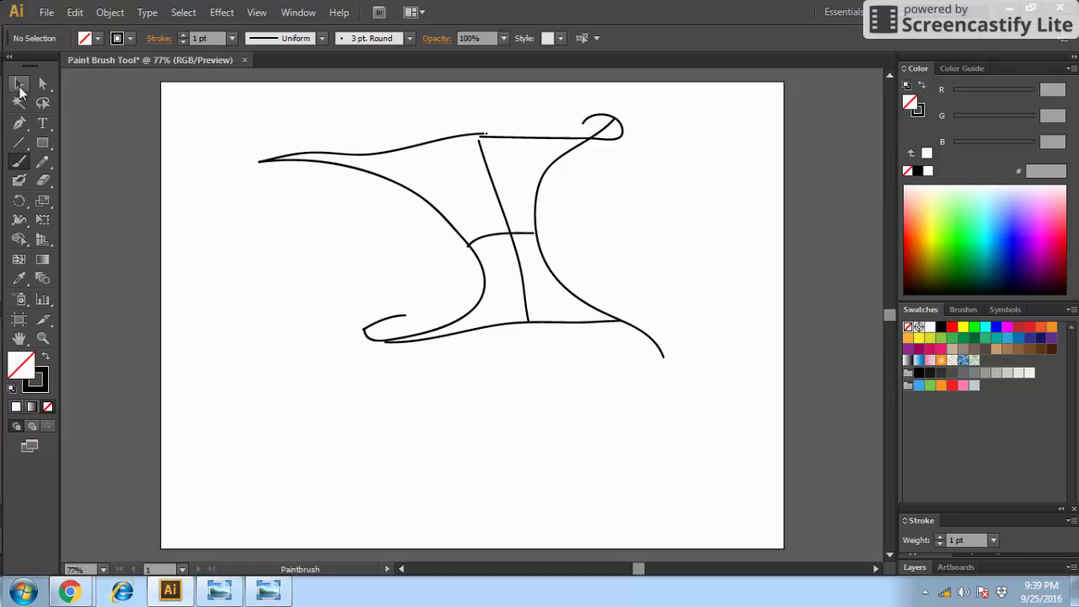
Thicken the top-left curved stroke to 9 pt and deselect it.
left_click(18, 84)
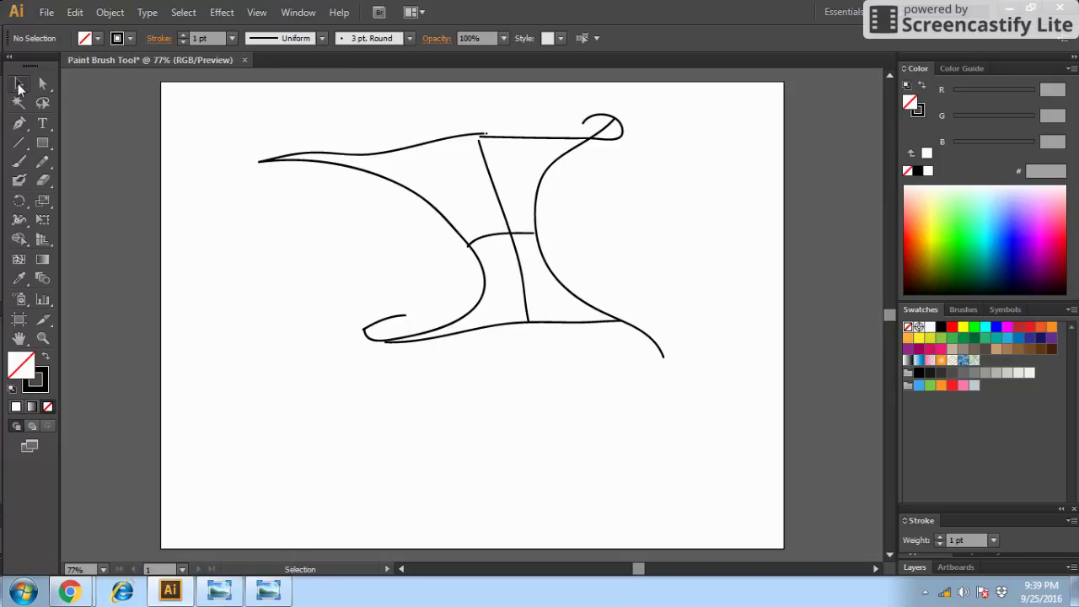
left_click(266, 159)
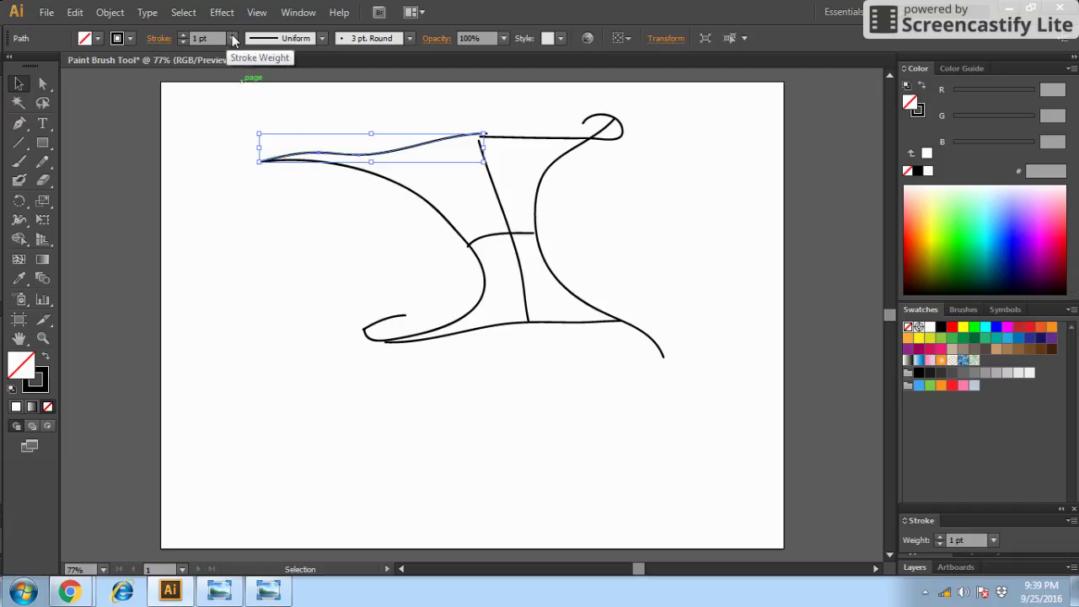
left_click(231, 37)
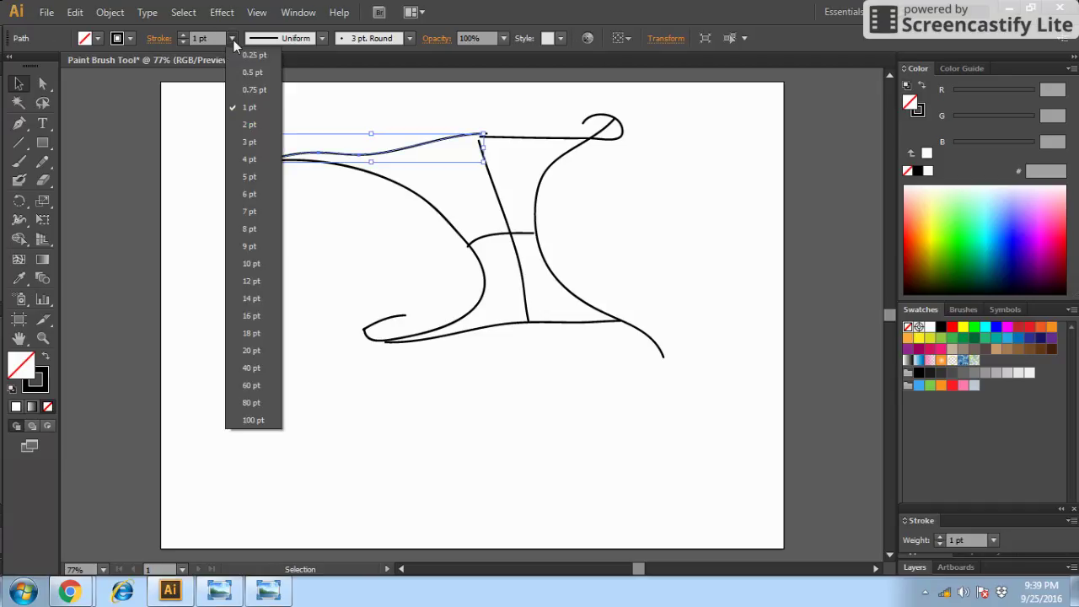
left_click(253, 246)
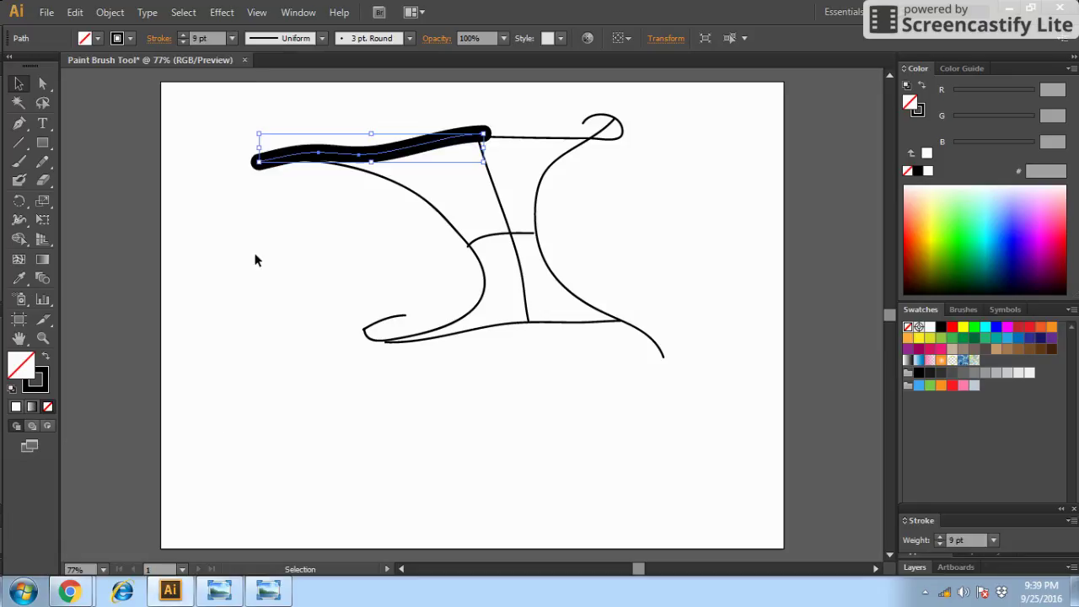
left_click(274, 335)
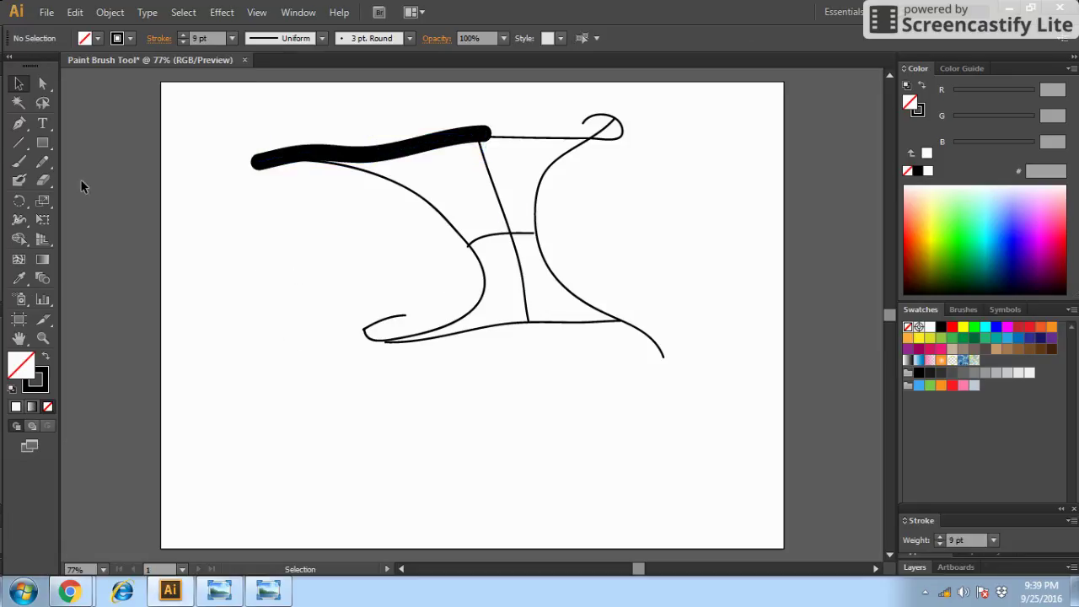
Set the Paintbrush stroke weight to 14 pt and paint a thick curling stroke lower left.
left_click(19, 161)
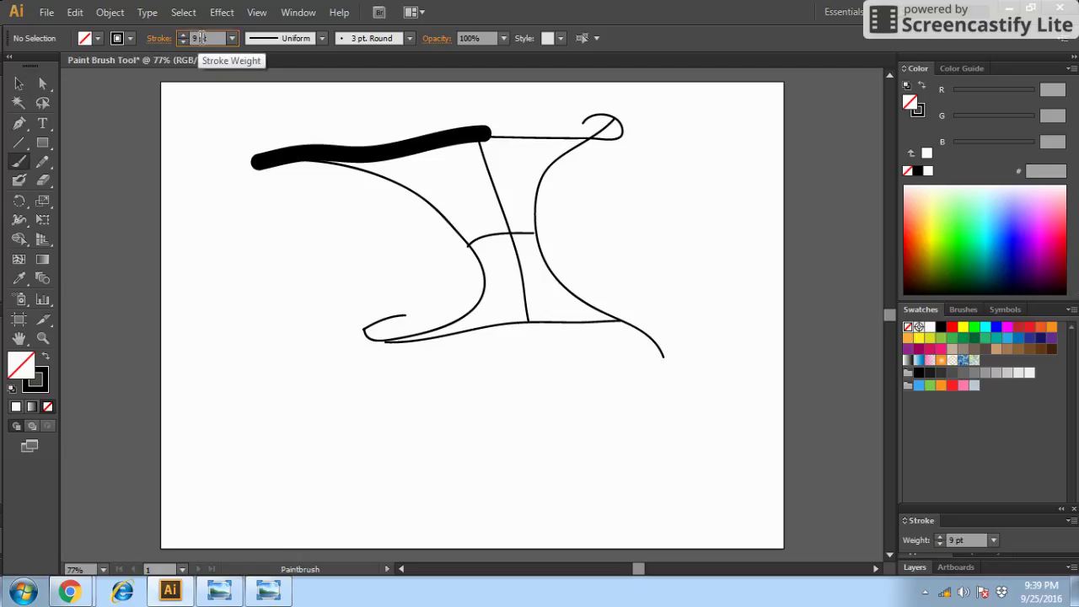
left_click(231, 39)
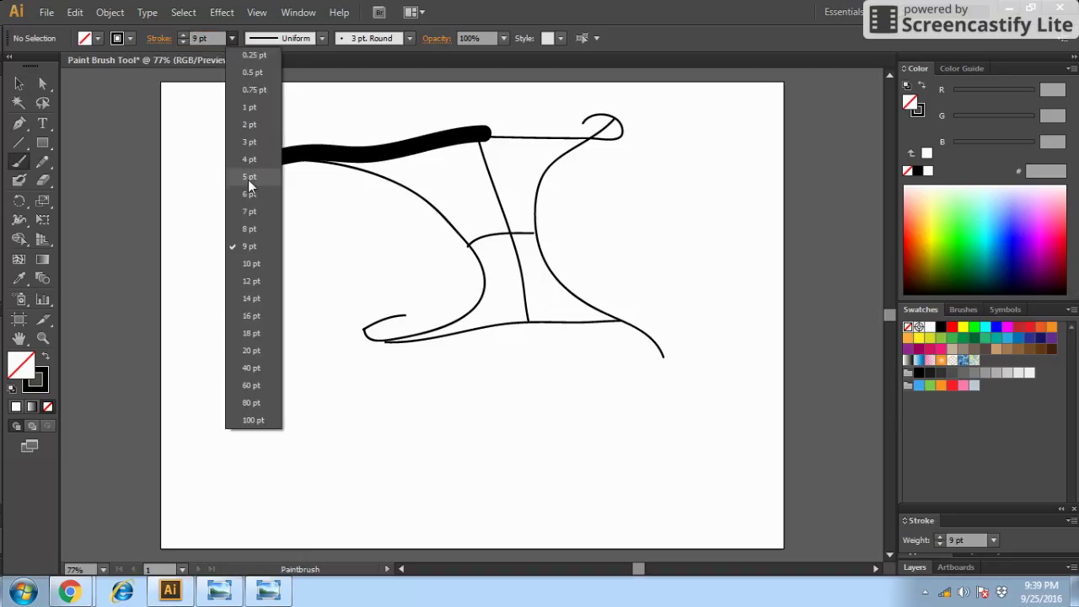
left_click(253, 298)
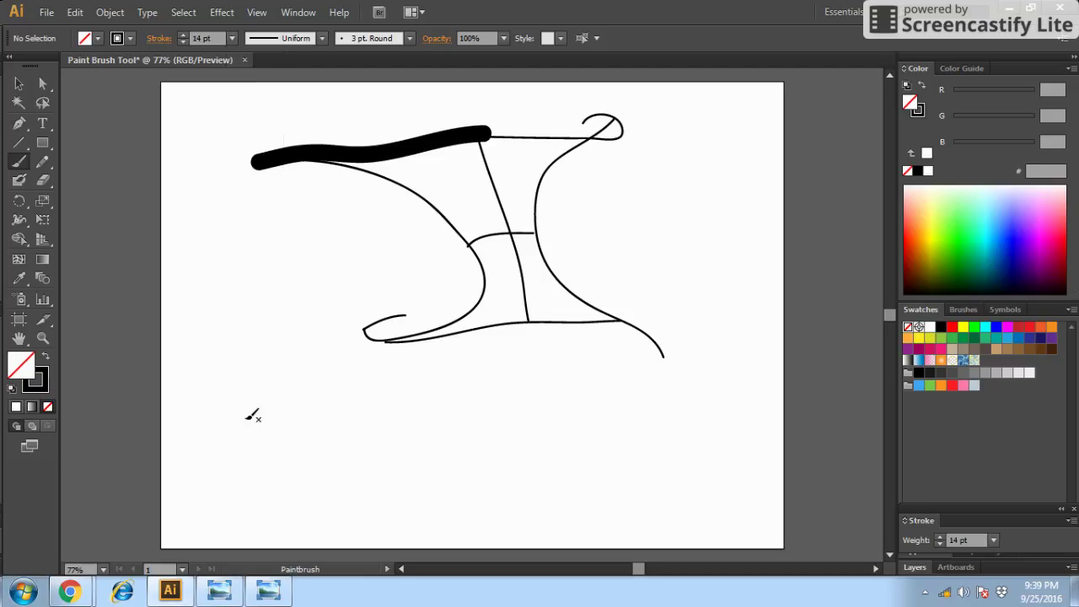
mouse_move(240, 418)
left_mouse_down()
mouse_move(459, 489)
mouse_move(462, 446)
mouse_move(338, 384)
mouse_move(272, 270)
mouse_move(462, 421)
mouse_move(427, 312)
mouse_move(301, 233)
mouse_move(180, 210)
mouse_move(224, 185)
mouse_move(220, 252)
mouse_move(261, 476)
mouse_move(357, 525)
mouse_move(464, 519)
left_mouse_up()
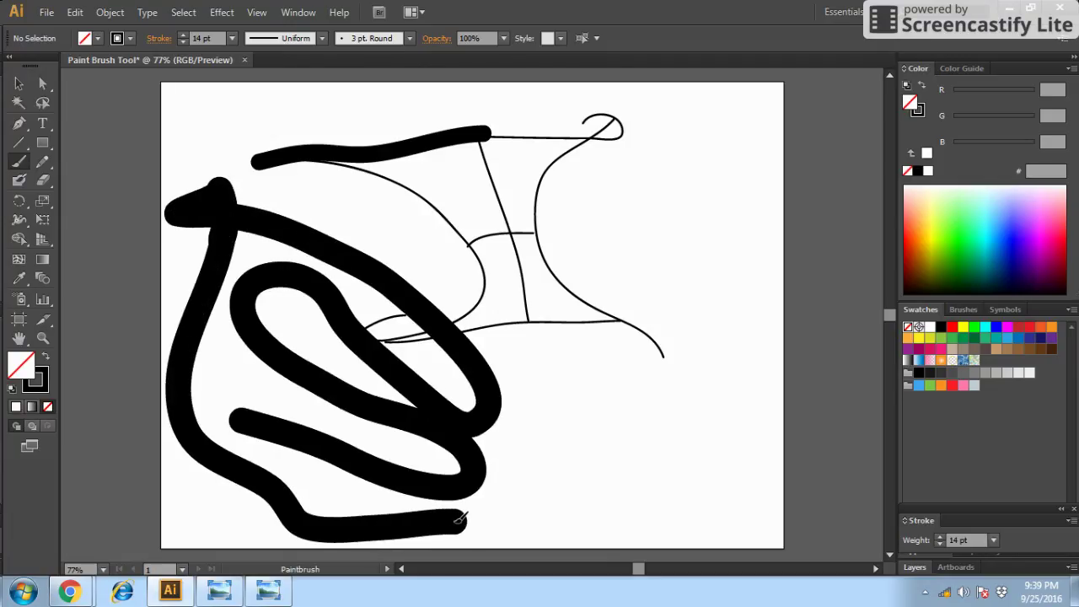
Paint a thin 1 pt test stroke, then select all strokes and delete them.
left_click(232, 39)
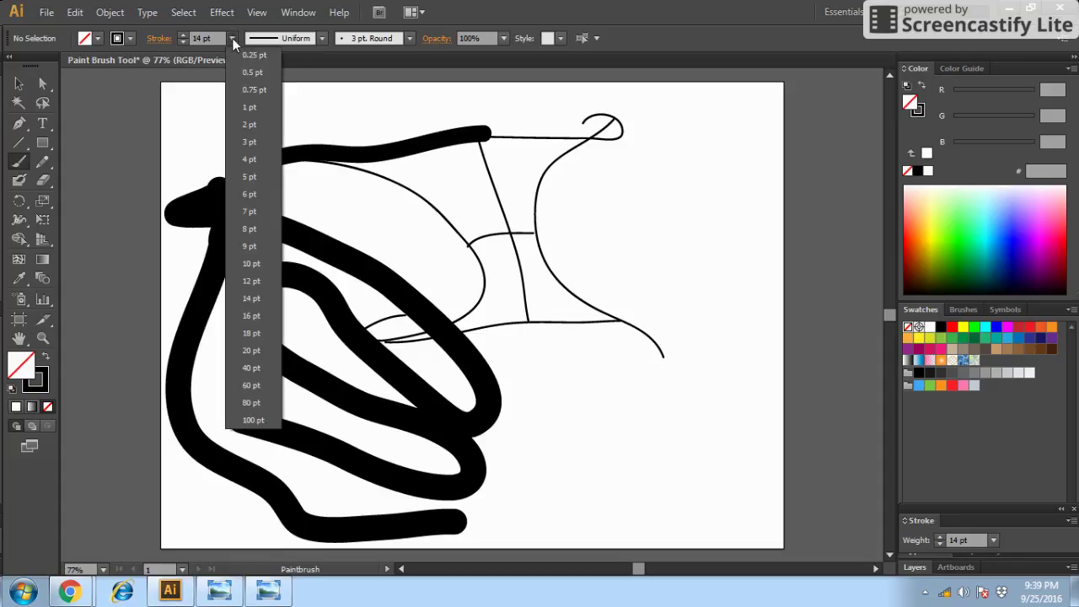
left_click(250, 112)
mouse_move(195, 105)
left_mouse_down()
mouse_move(708, 105)
mouse_move(781, 462)
mouse_move(679, 512)
left_mouse_up()
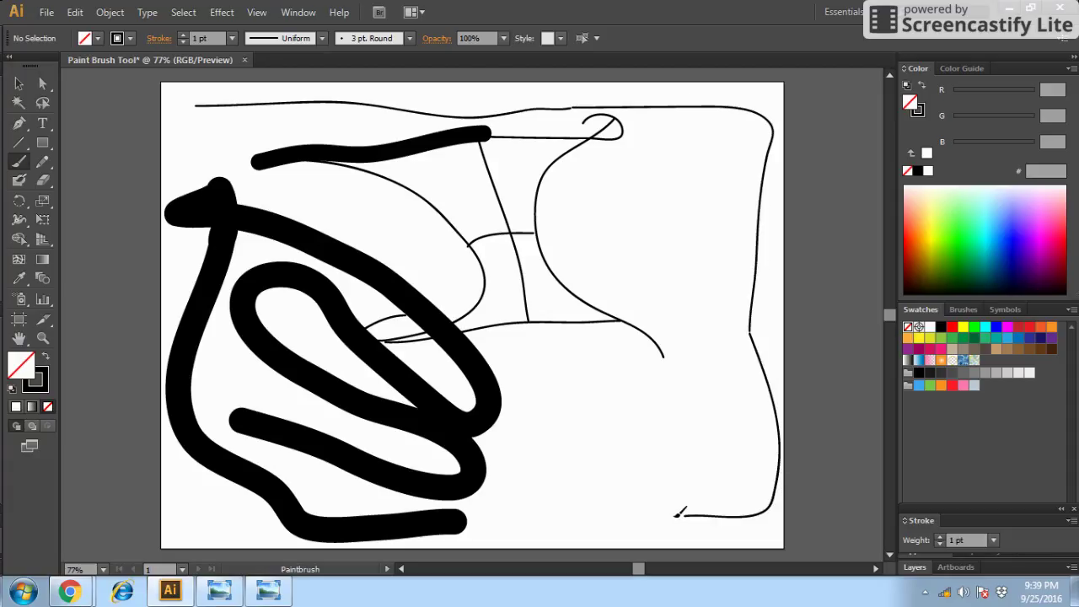
key("ctrl+a")
key("Delete")
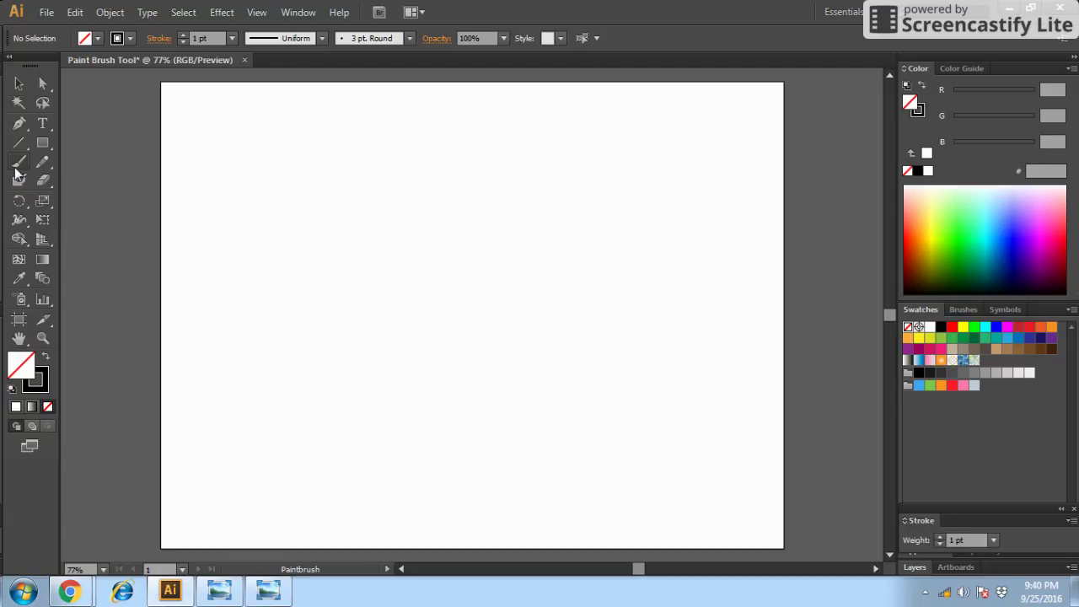
left_click(19, 162)
left_click(363, 197)
left_click(279, 173)
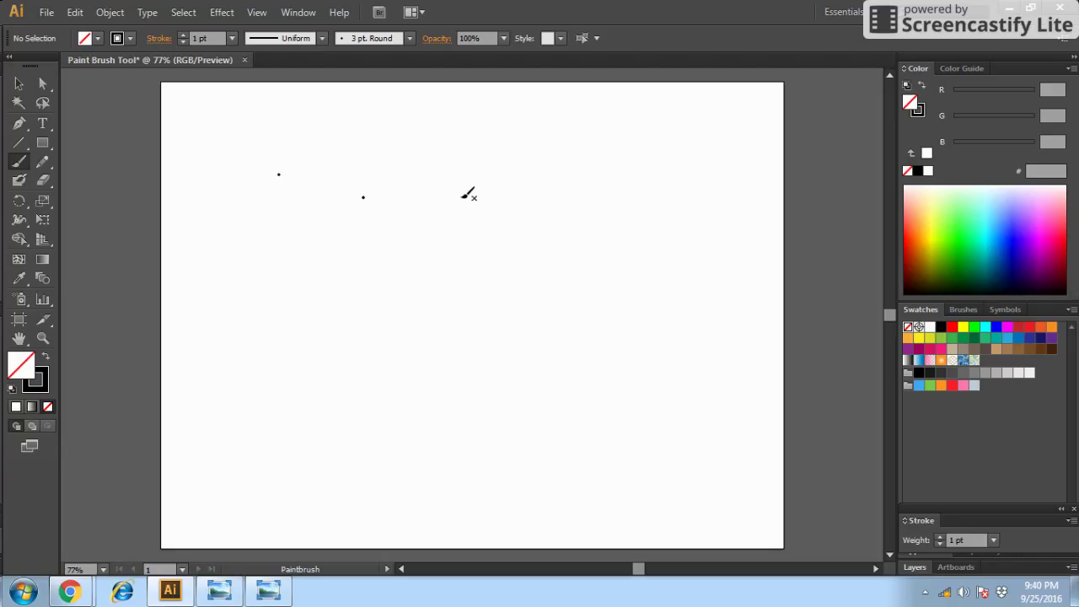
left_click(368, 159)
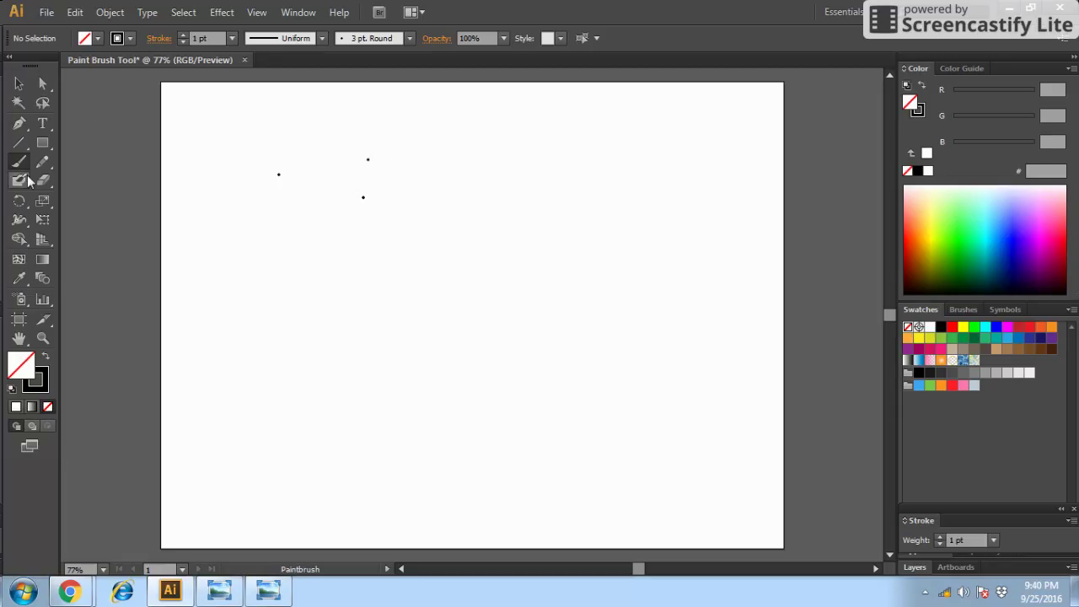
left_click(235, 259)
key("ctrl+a")
key("Delete")
Set paintbrush Fidelity to about 4.5 pixels and paint a sweeping hook-shaped curve.
double_click(20, 163)
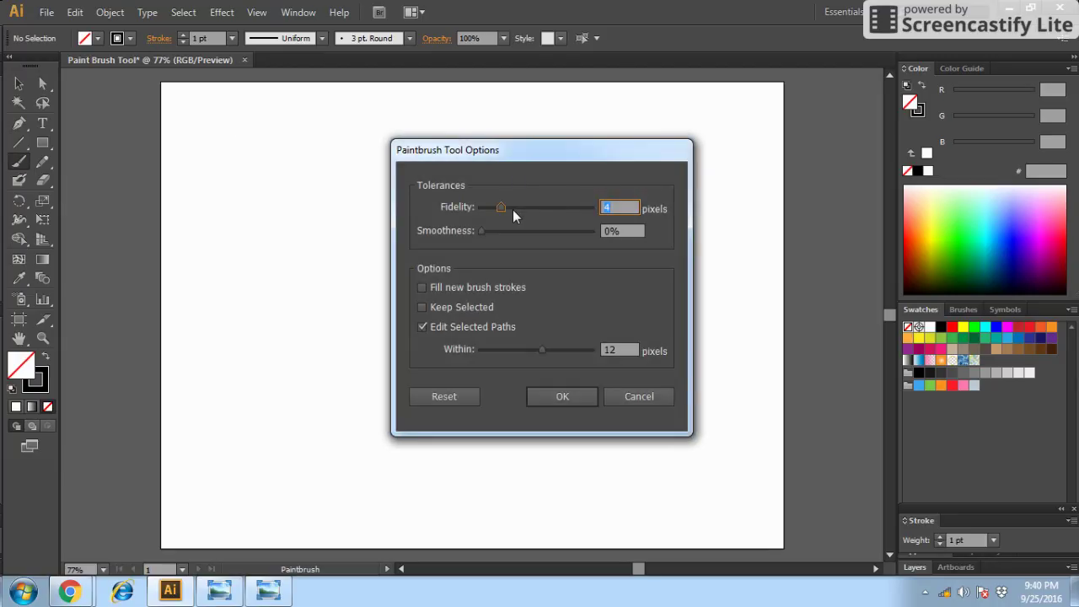
left_click_drag(502, 211, 546, 176)
left_click_drag(588, 208, 504, 211)
left_click(582, 393)
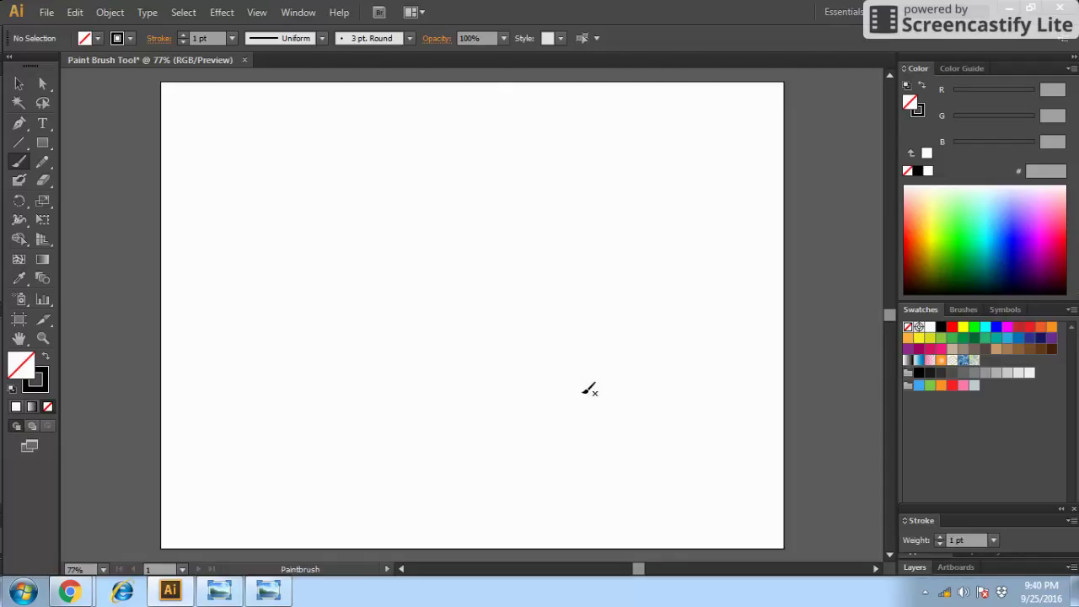
mouse_move(245, 155)
left_mouse_down()
mouse_move(515, 245)
mouse_move(286, 263)
left_mouse_up()
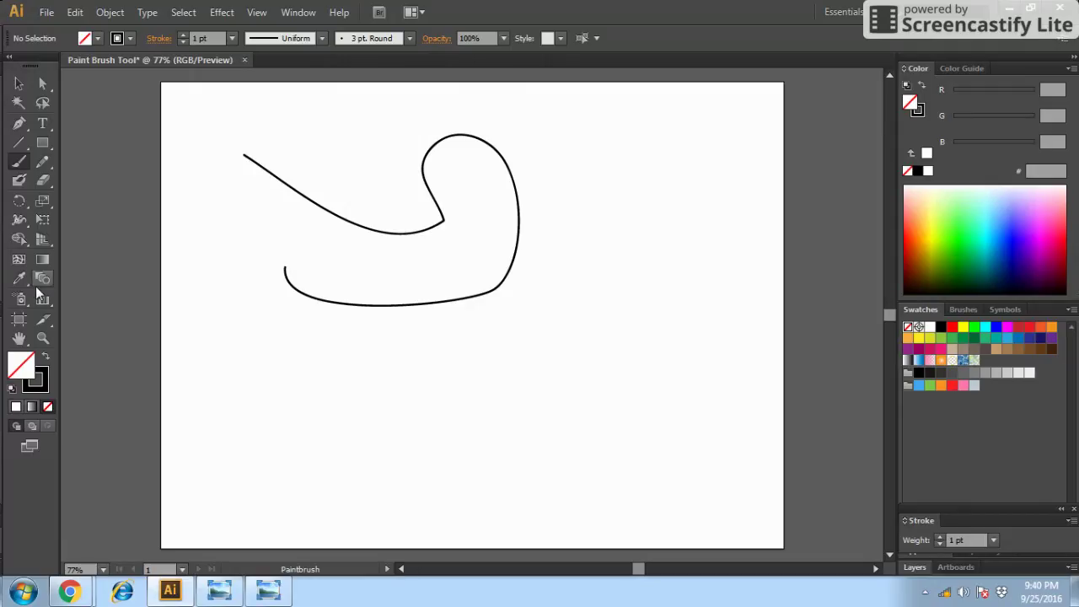
left_click(41, 347)
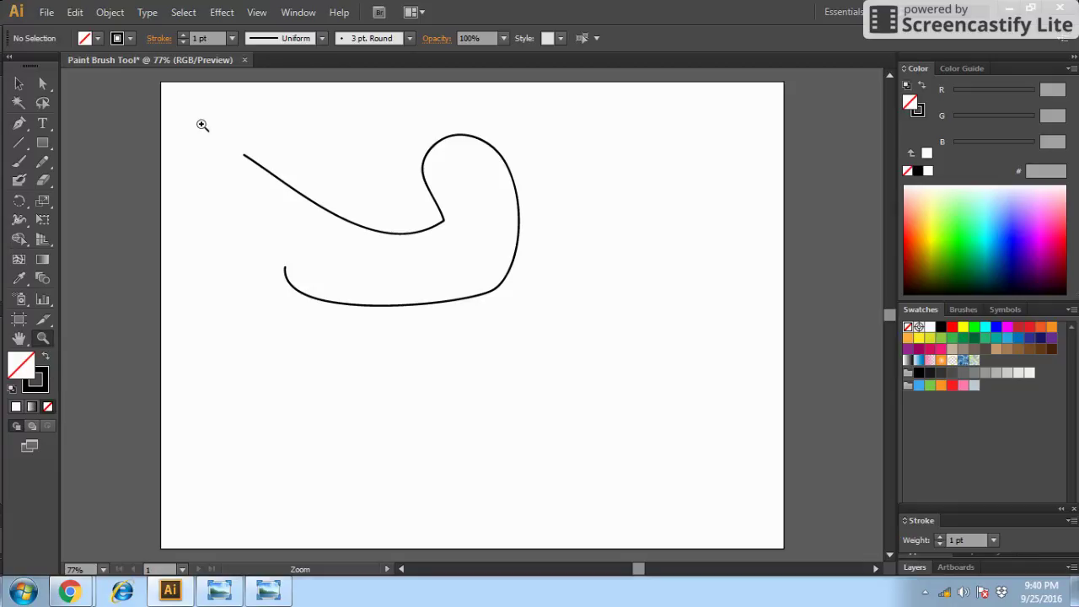
Marquee-zoom onto the hook-shaped stroke, then set the view zoom to 150%.
left_click_drag(202, 121, 543, 343)
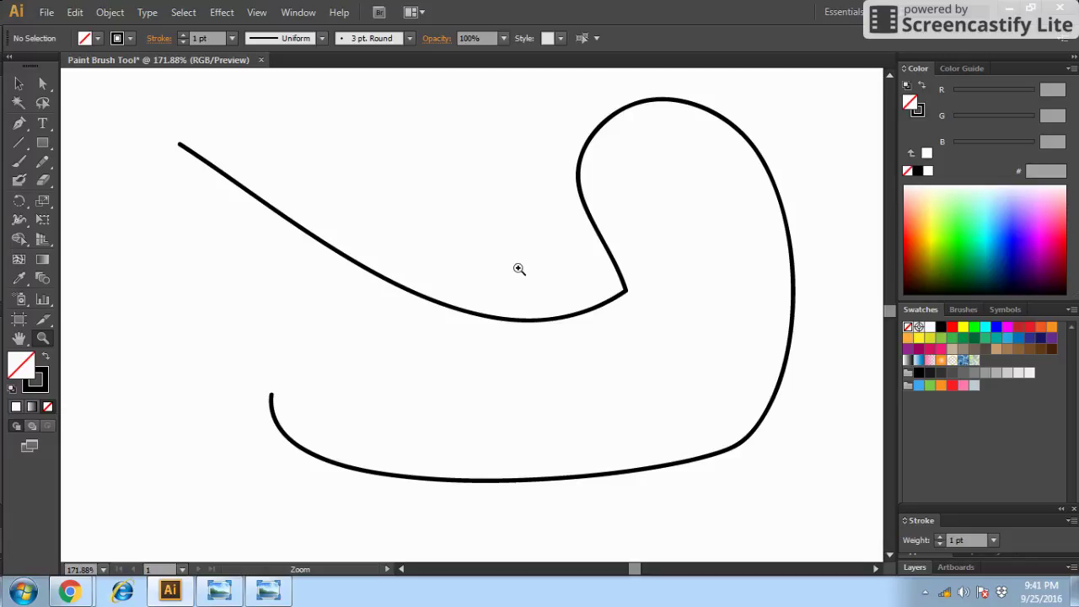
left_click(358, 266)
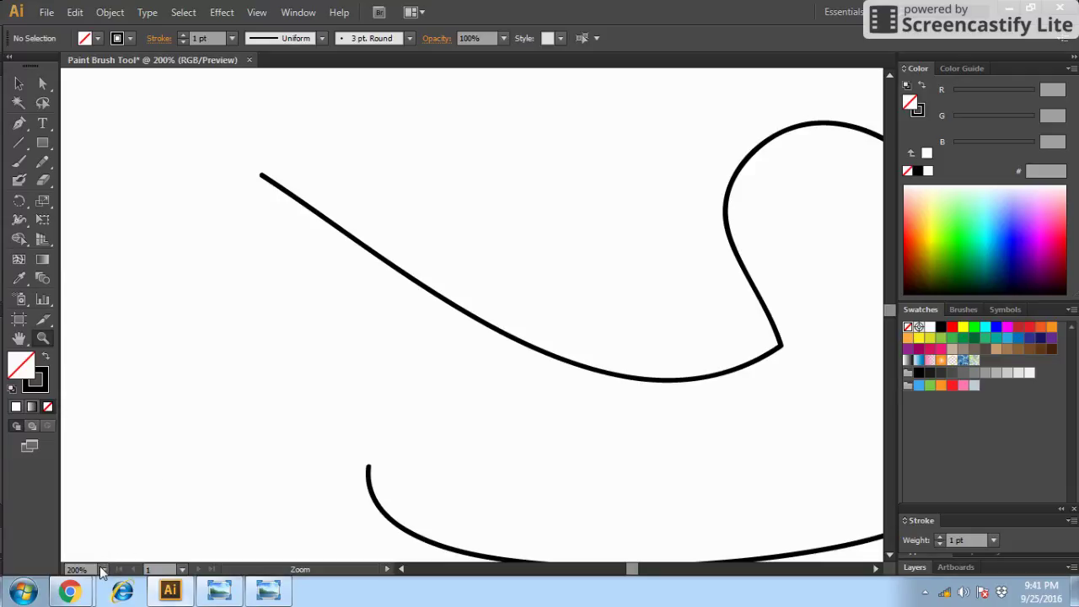
left_click(102, 570)
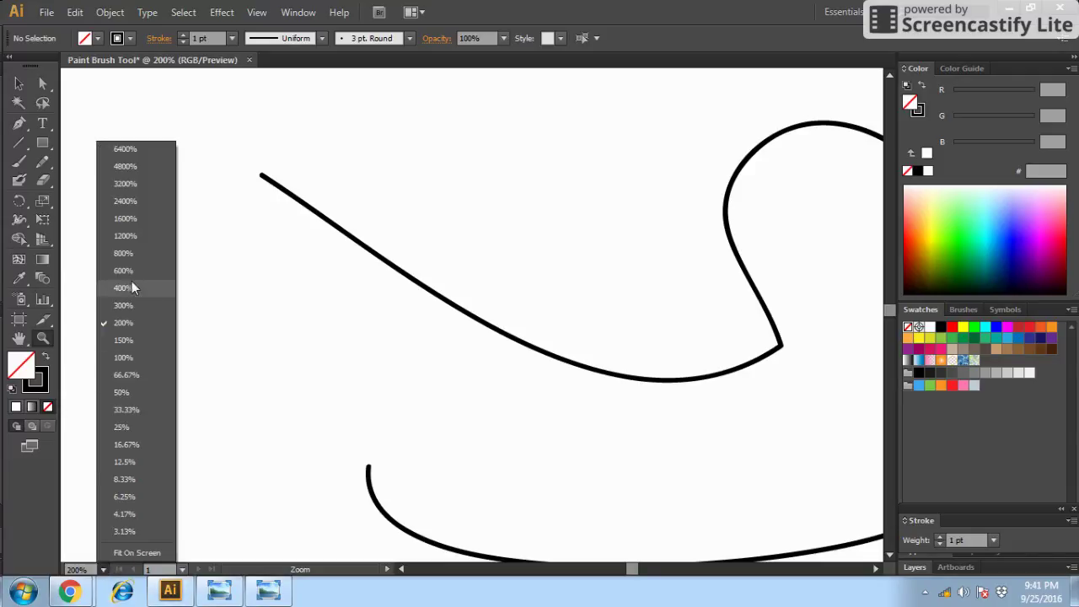
left_click(123, 340)
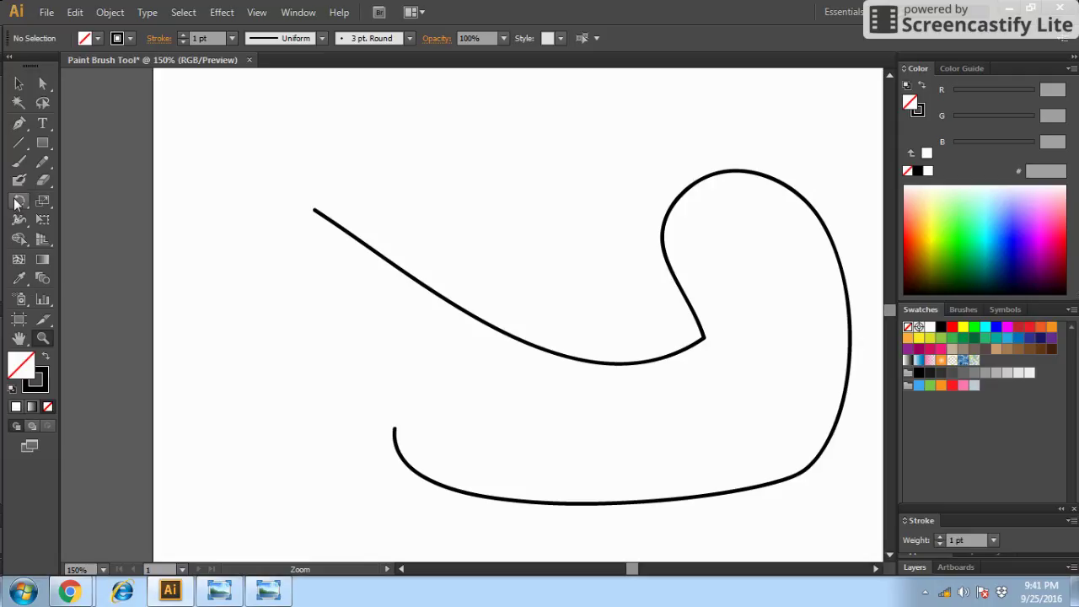
Set Paintbrush Tool Options Smoothness to 83%, with Fidelity at 11.5 pixels.
double_click(18, 161)
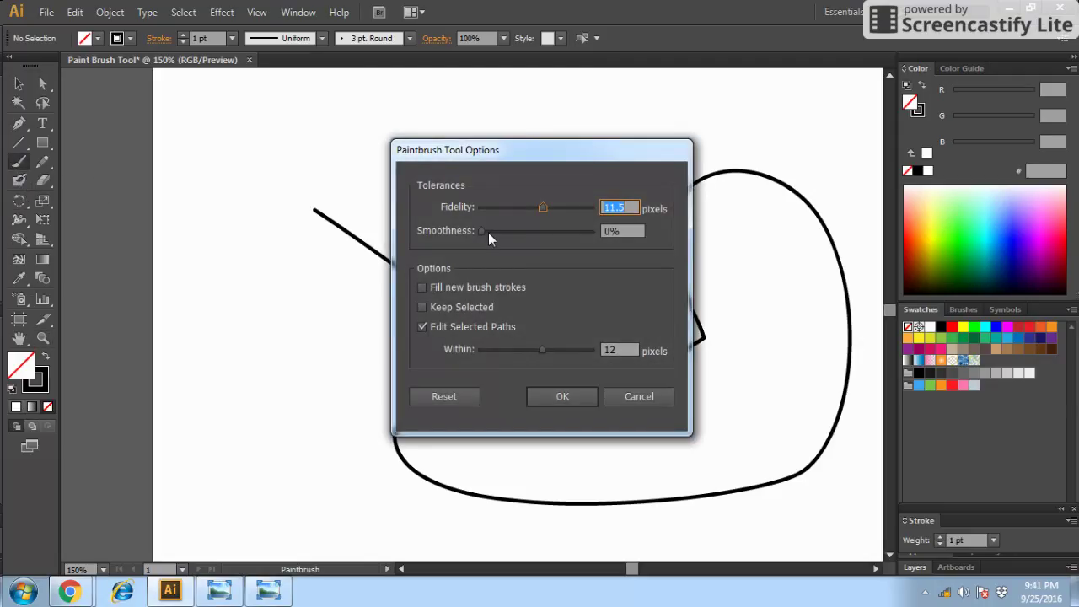
left_click_drag(483, 231, 574, 229)
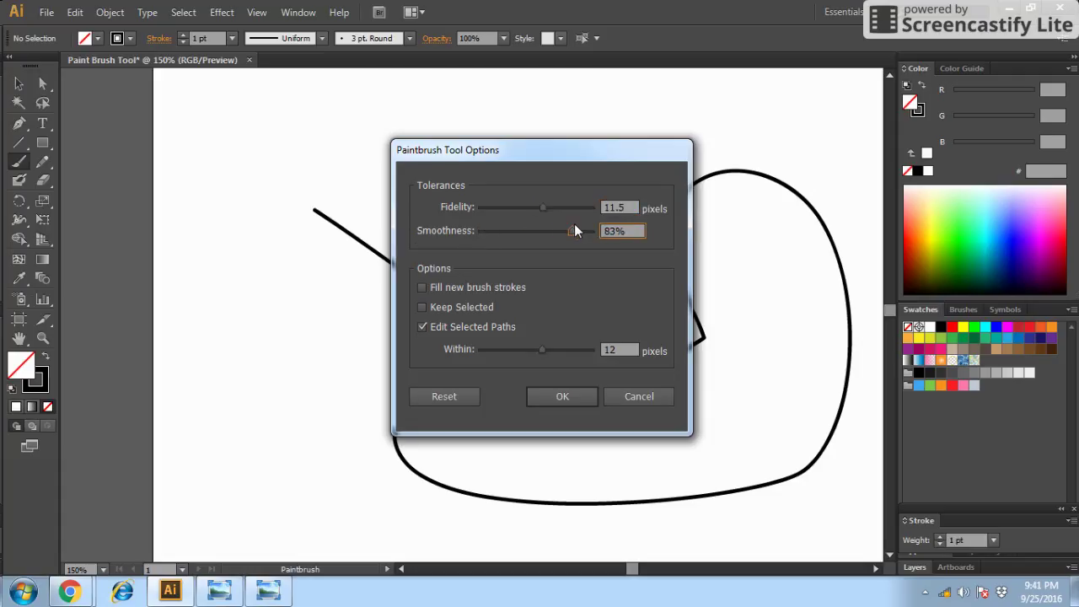
left_click(13, 168)
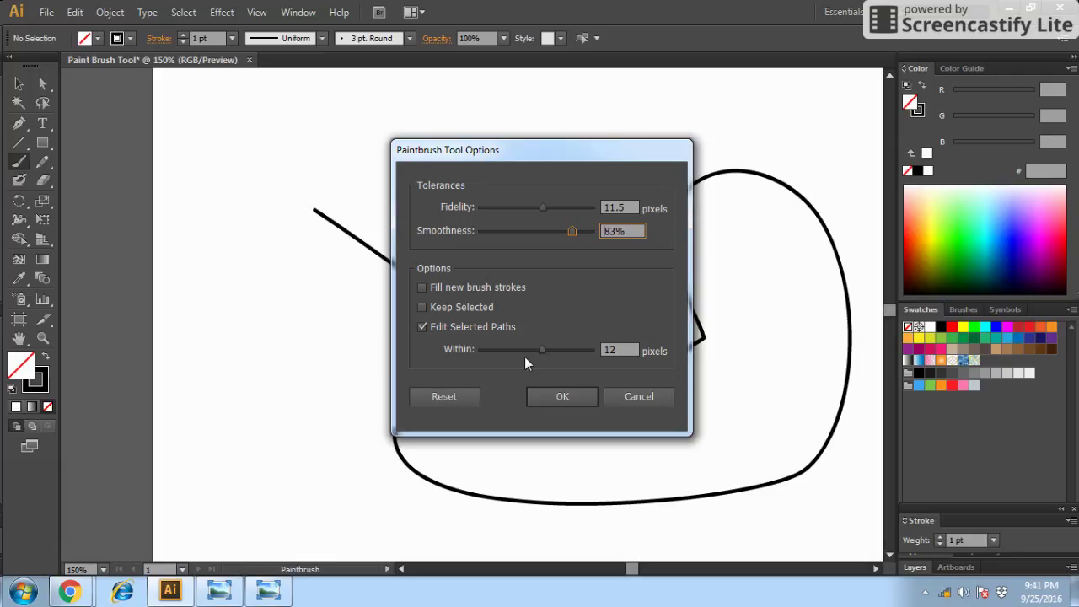
left_click(564, 396)
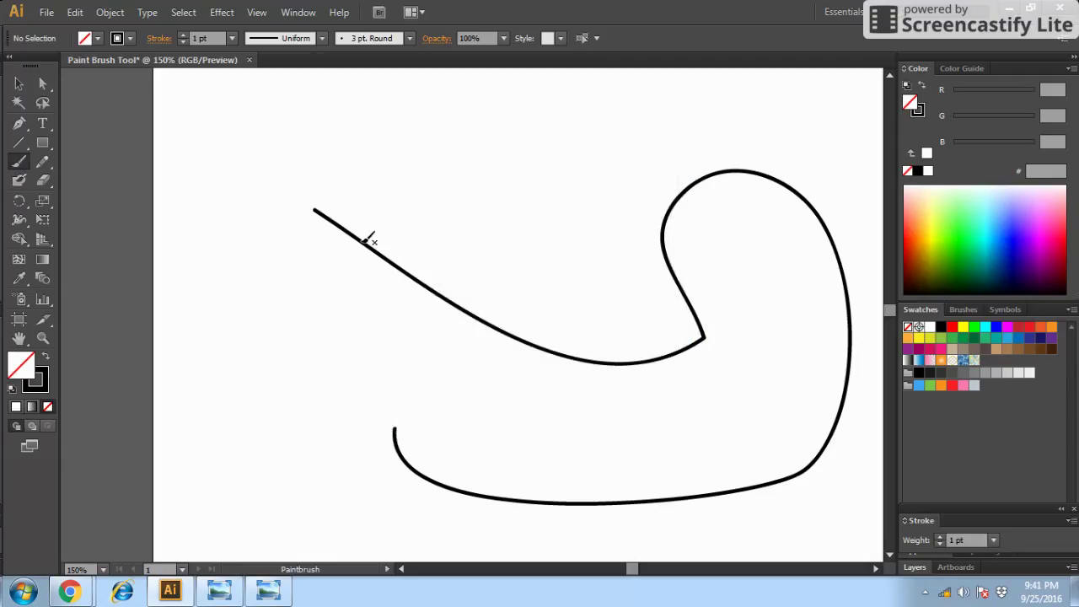
Paint a hooked stroke, a crossing diagonal X, a dot, and two wavy lines below.
left_click_drag(281, 114, 394, 291)
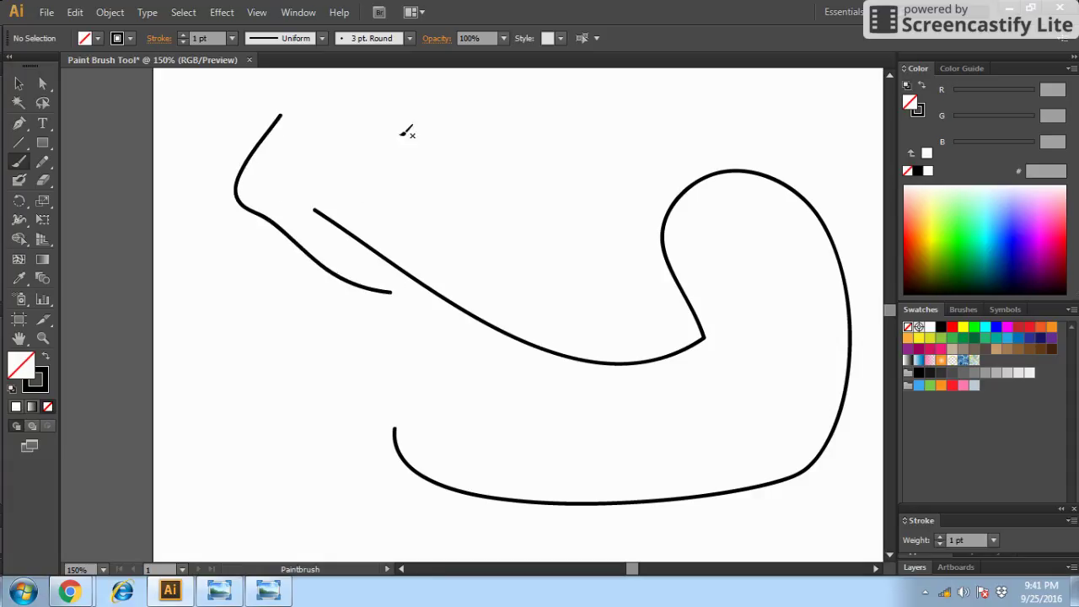
mouse_move(415, 142)
left_mouse_down()
mouse_move(508, 192)
mouse_move(643, 324)
left_mouse_up()
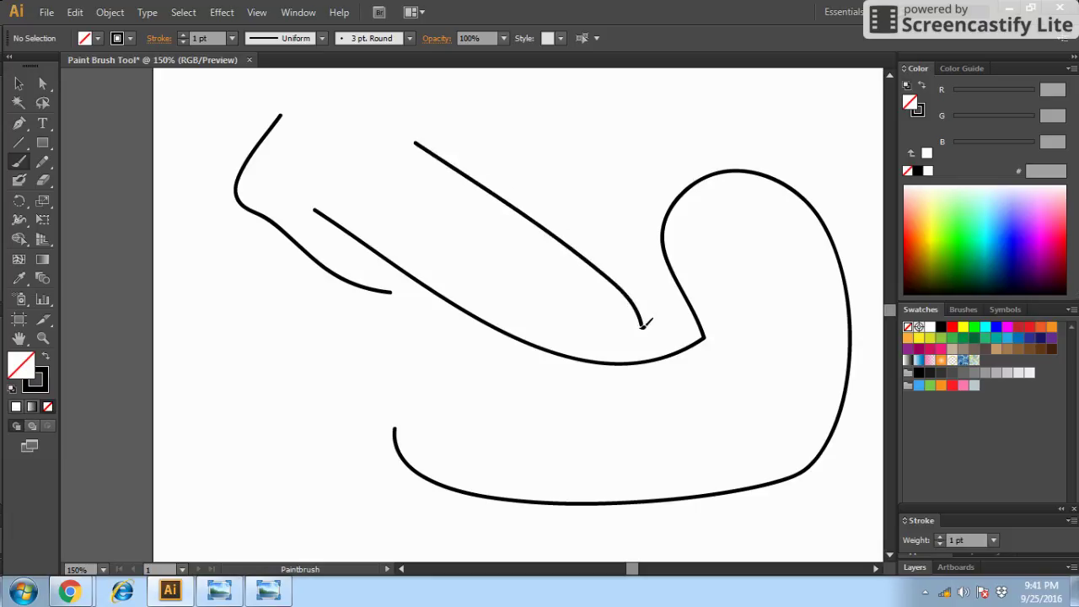
left_click_drag(593, 100, 528, 330)
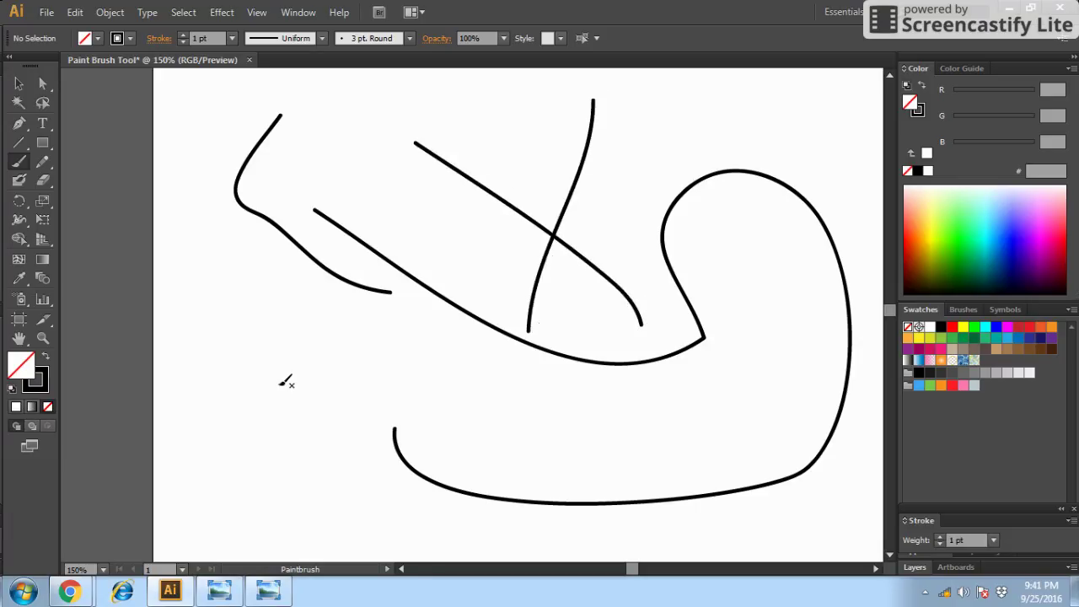
left_click_drag(279, 385, 592, 408)
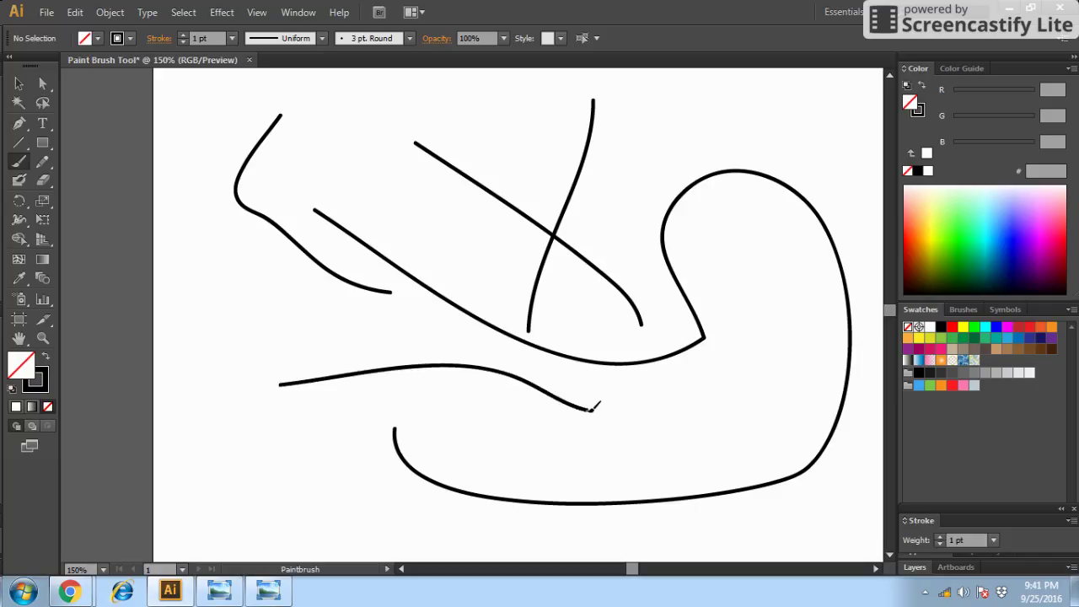
left_click(289, 427)
mouse_move(606, 430)
left_mouse_down()
mouse_move(259, 413)
mouse_move(247, 435)
left_mouse_up()
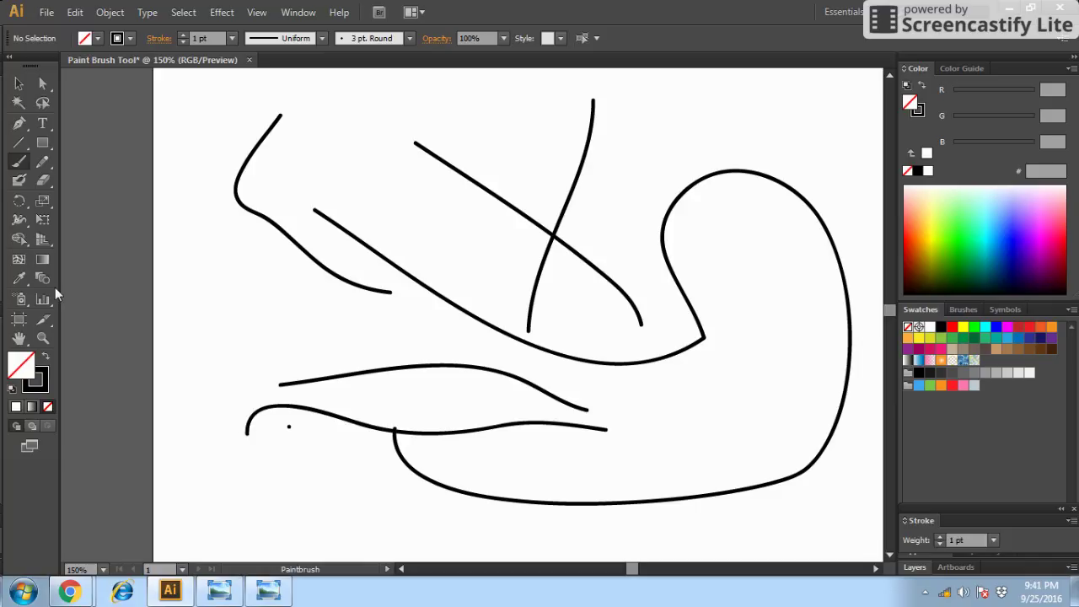
In Paintbrush Tool Options, turn on Fill new brush strokes and turn off Edit Selected Paths.
double_click(19, 160)
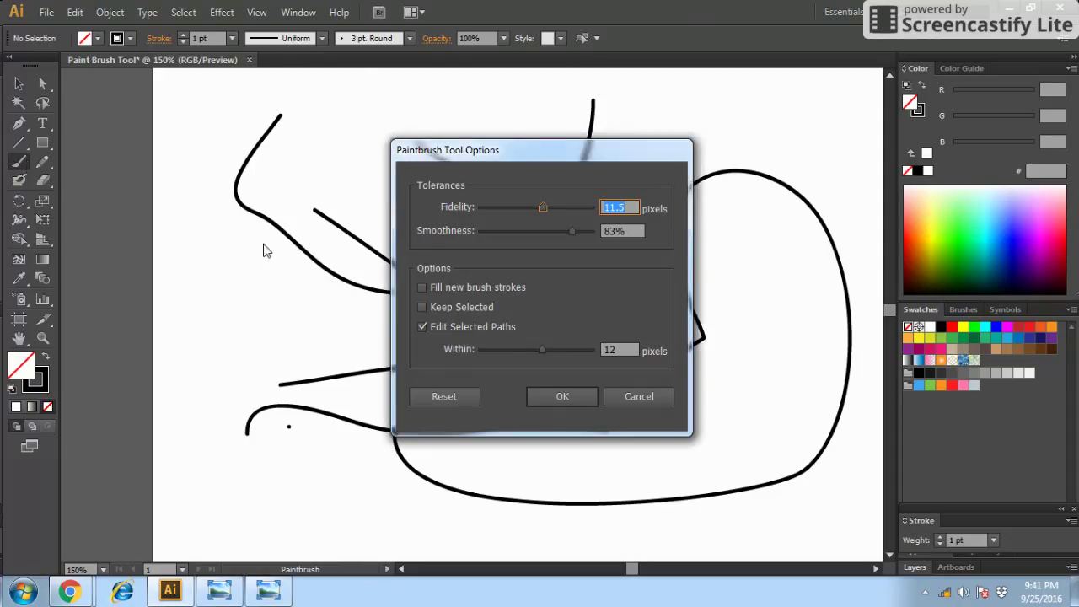
left_click(426, 289)
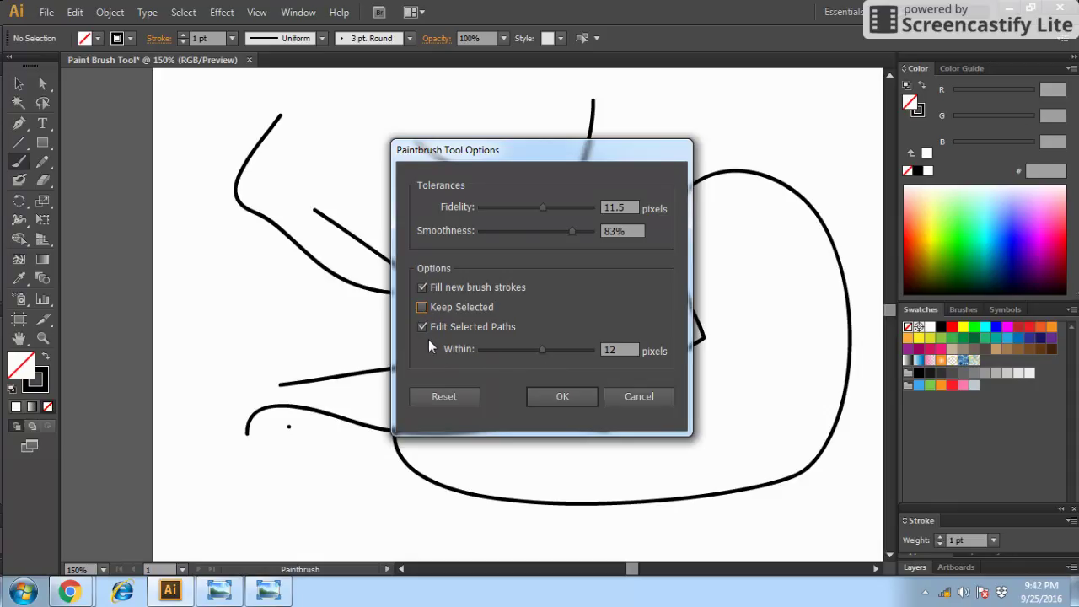
left_click(420, 329)
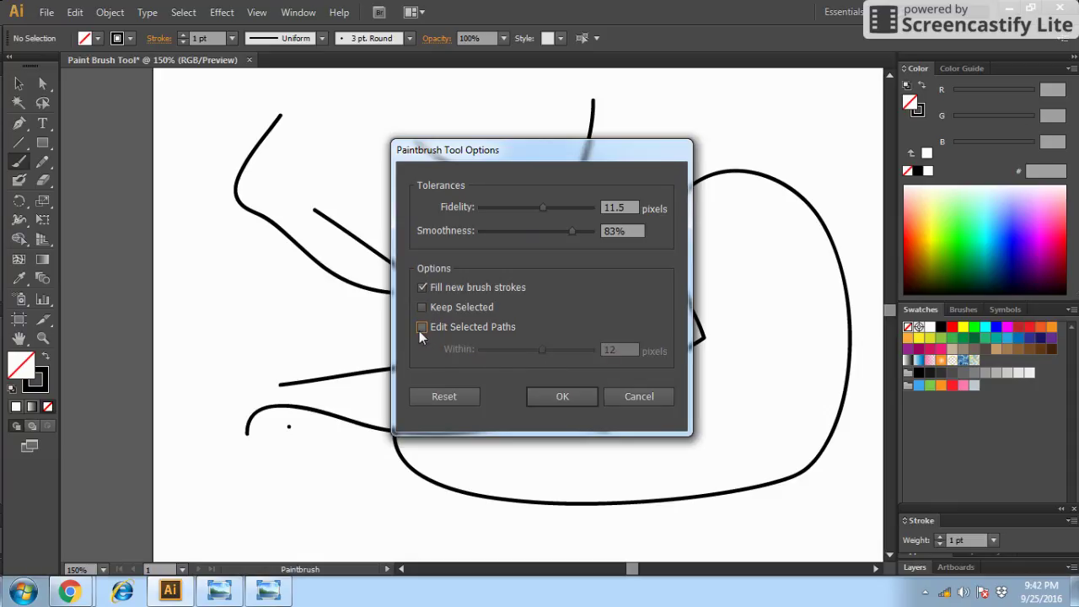
left_click(563, 397)
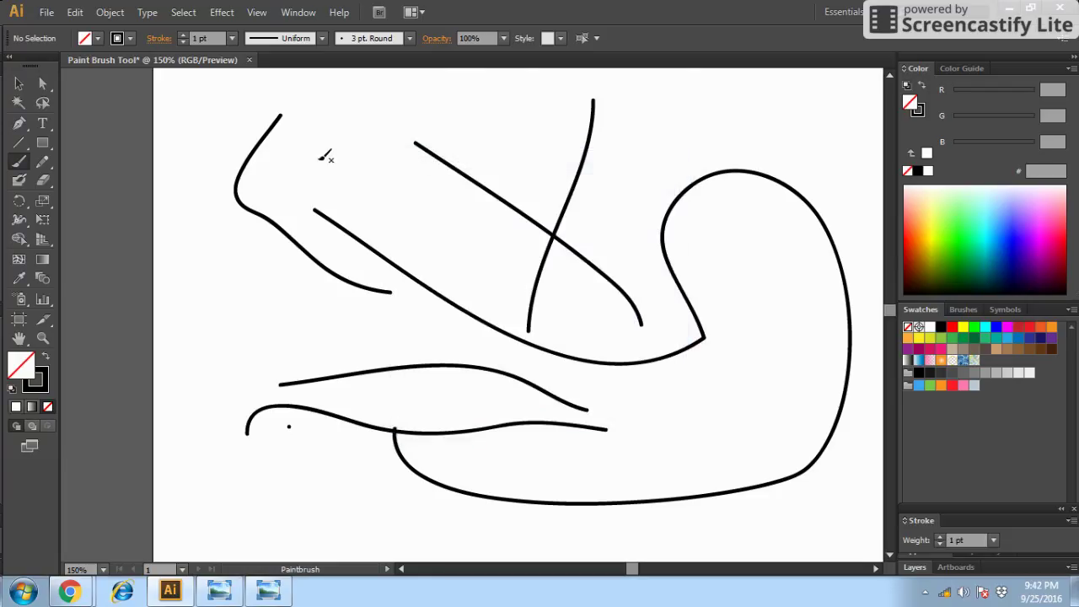
Paint four freehand strokes: an upper-left curve, two diagonals, and a short vertical line.
left_click_drag(320, 158, 451, 224)
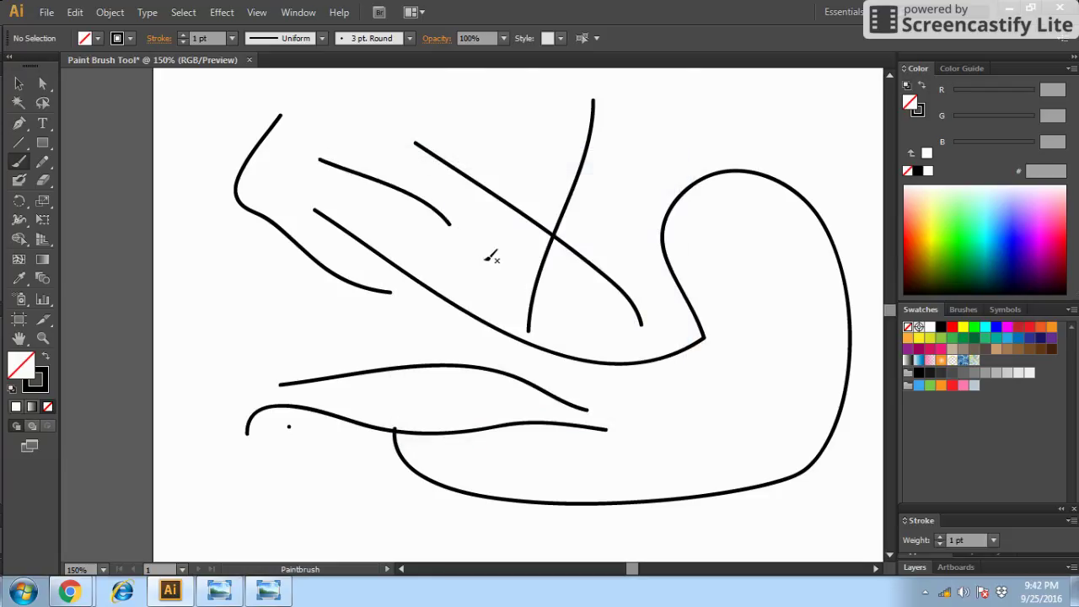
left_click_drag(485, 259, 595, 360)
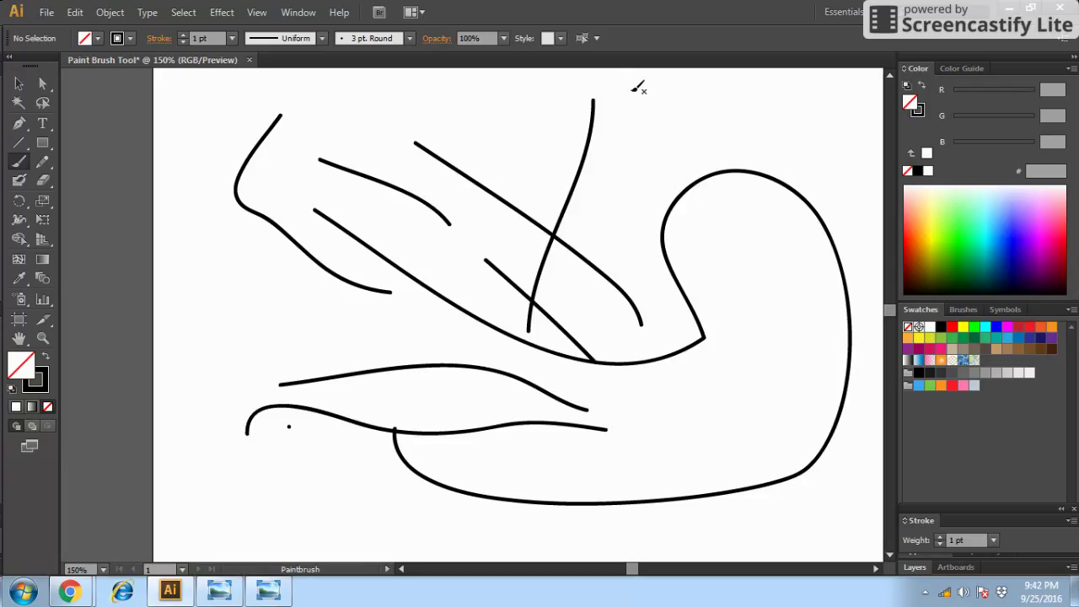
left_click_drag(633, 89, 632, 249)
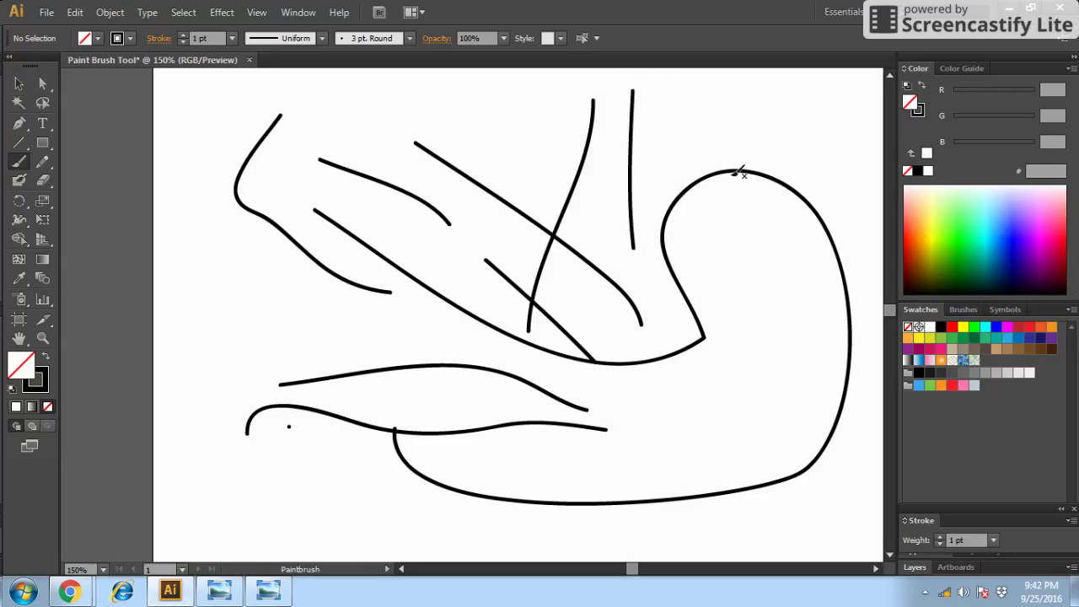
left_click_drag(738, 169, 809, 508)
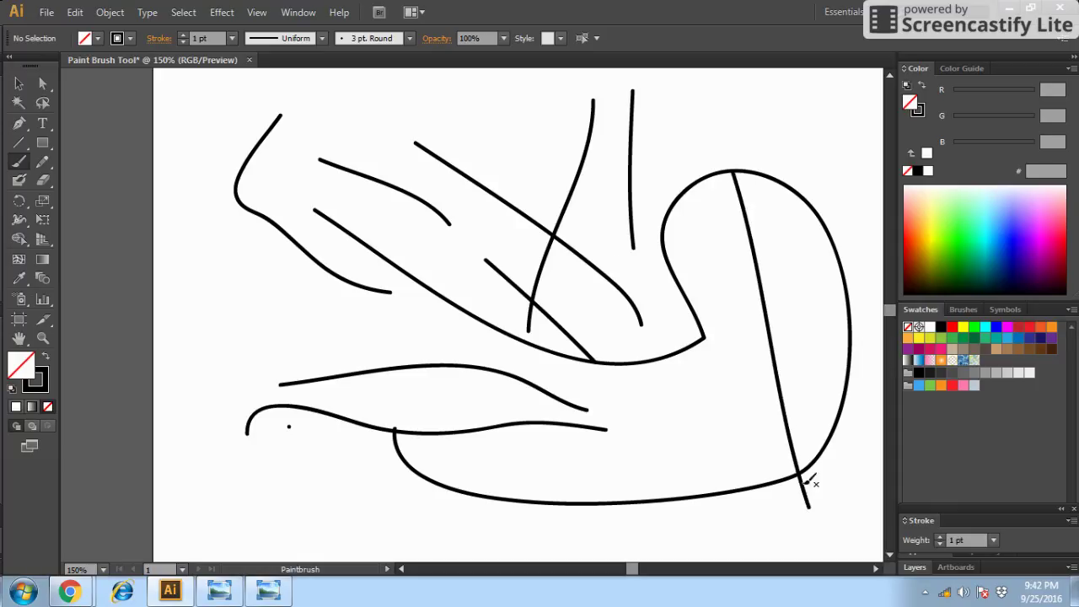
Turn on Keep Selected and Edit Selected Paths in paintbrush options, with Within at 20 pixels.
double_click(21, 163)
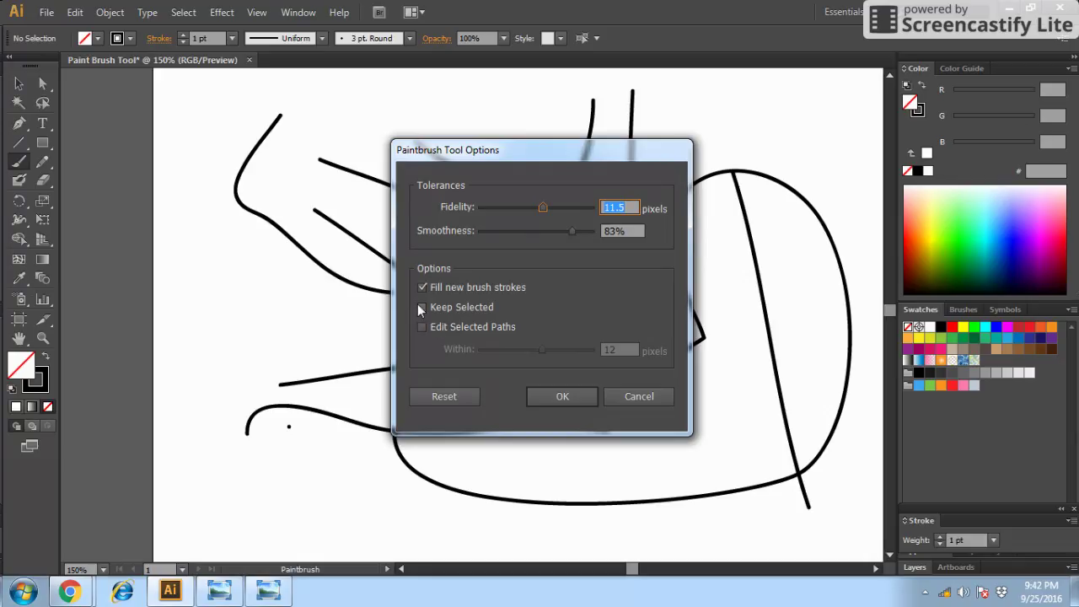
left_click(418, 307)
left_click(421, 327)
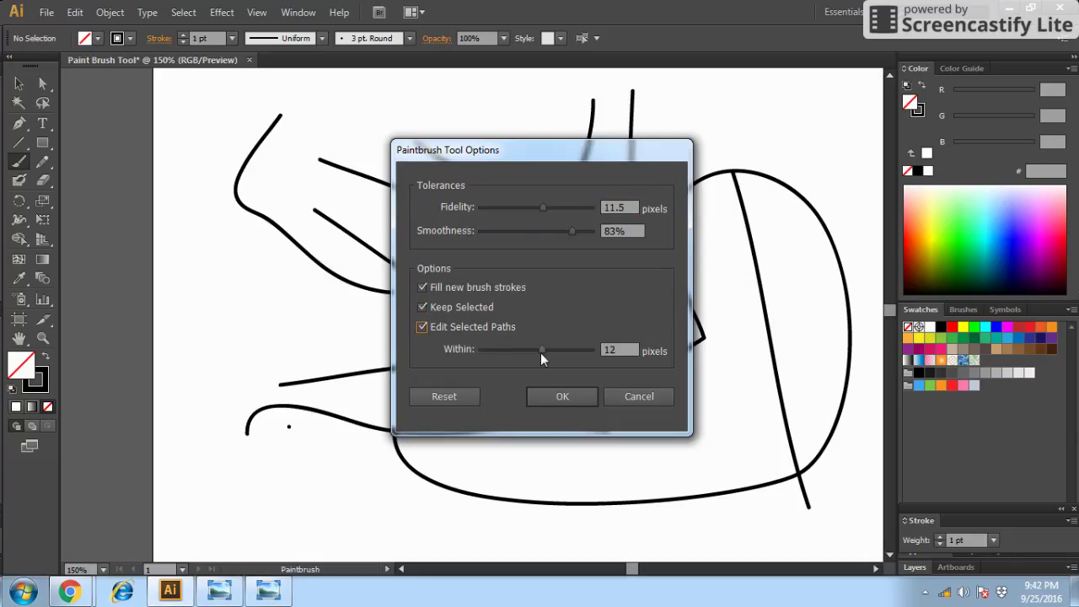
left_click_drag(541, 349, 594, 360)
left_click(564, 395)
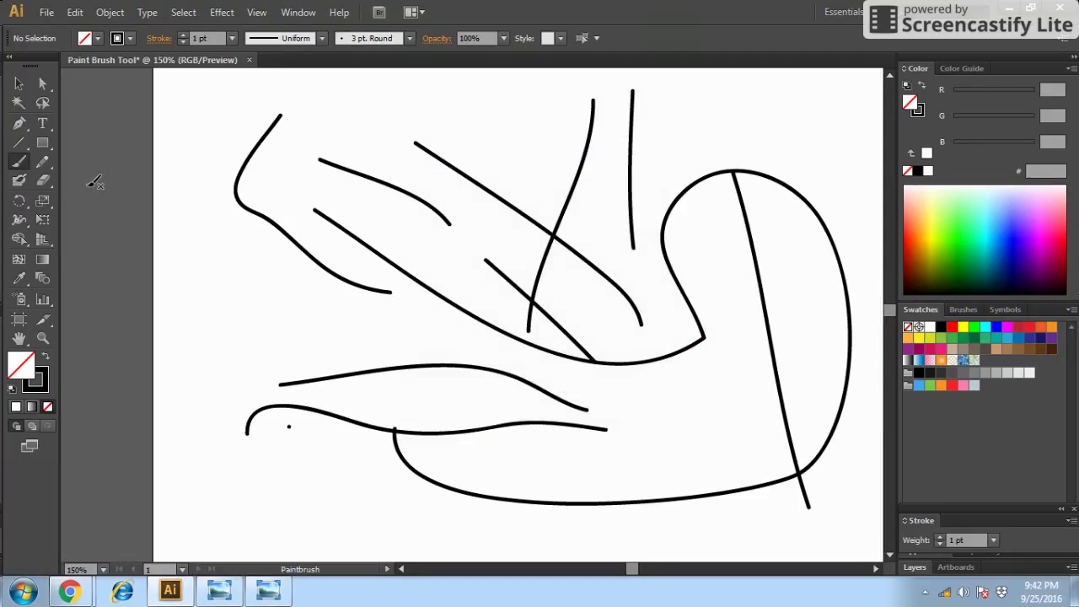
Paint two short strokes at the artboard's left, zoom in on them, and reopen Paintbrush Tool Options.
left_click_drag(172, 243, 264, 337)
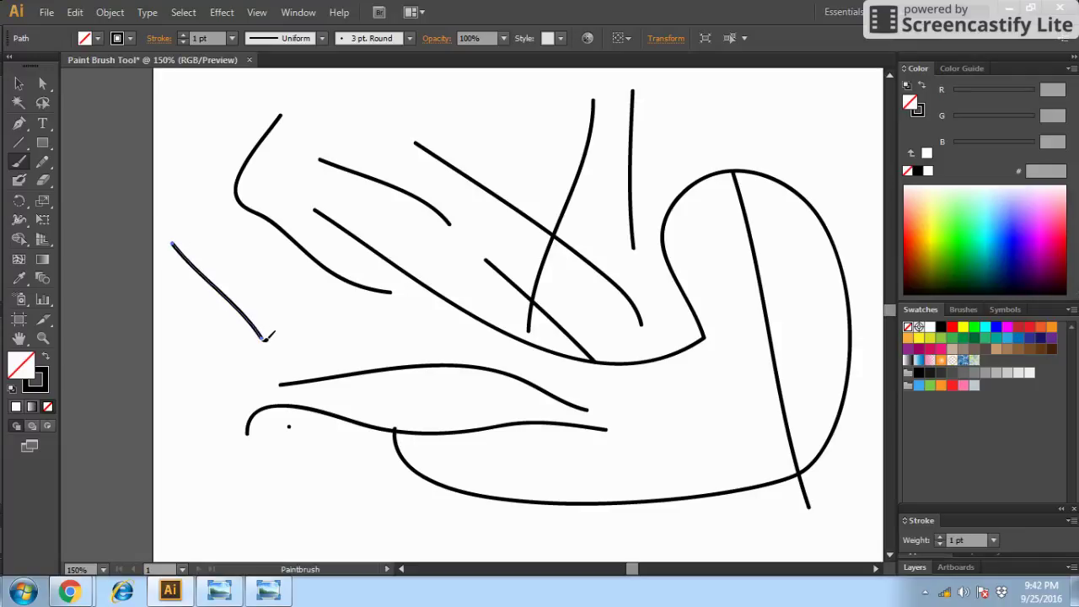
left_click_drag(318, 314, 213, 378)
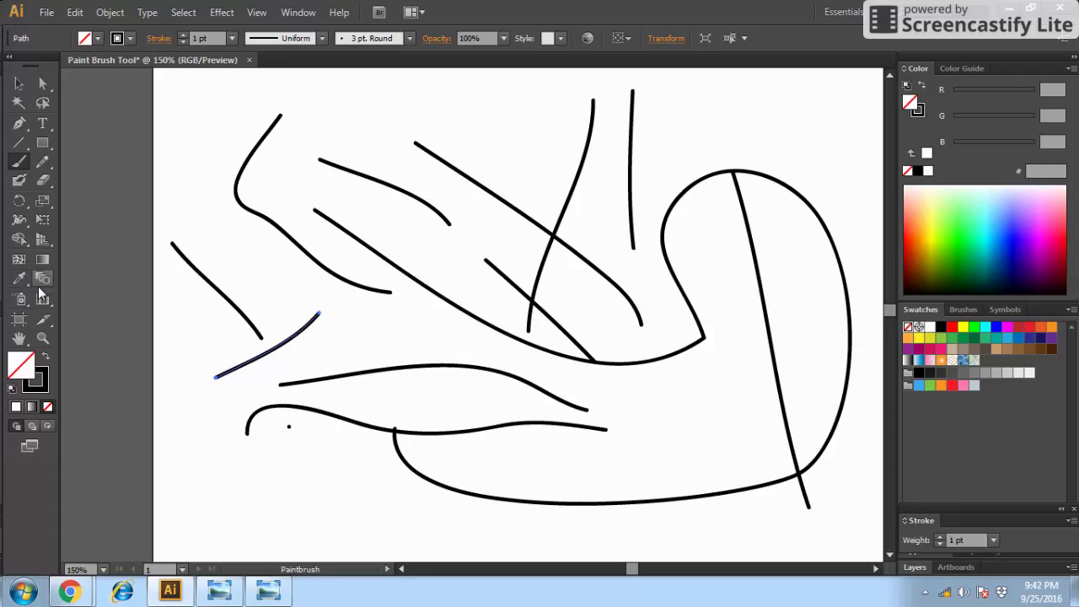
left_click(42, 338)
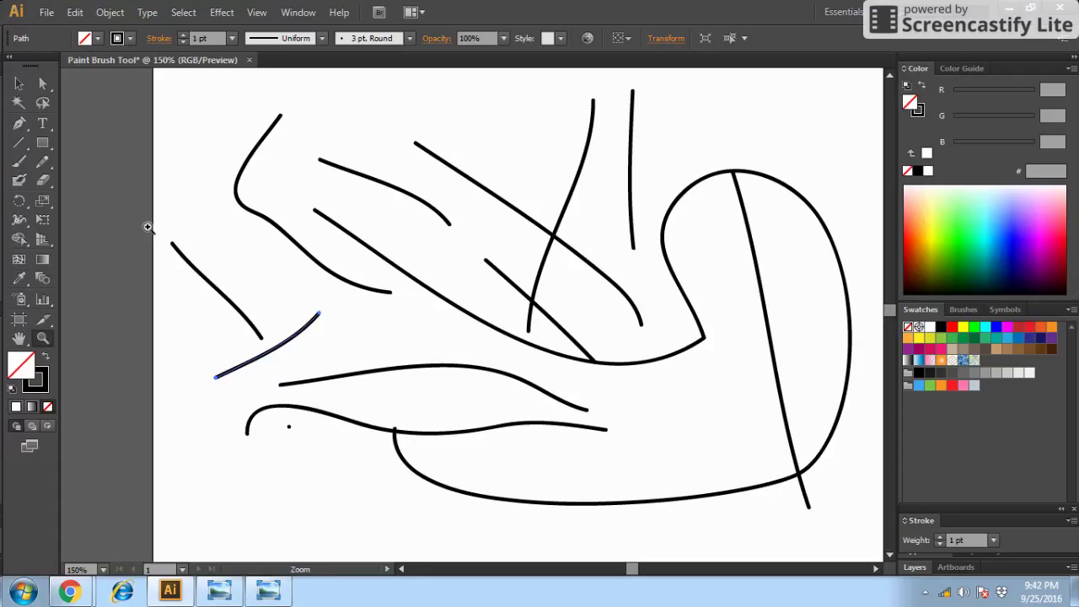
left_click_drag(155, 232, 344, 385)
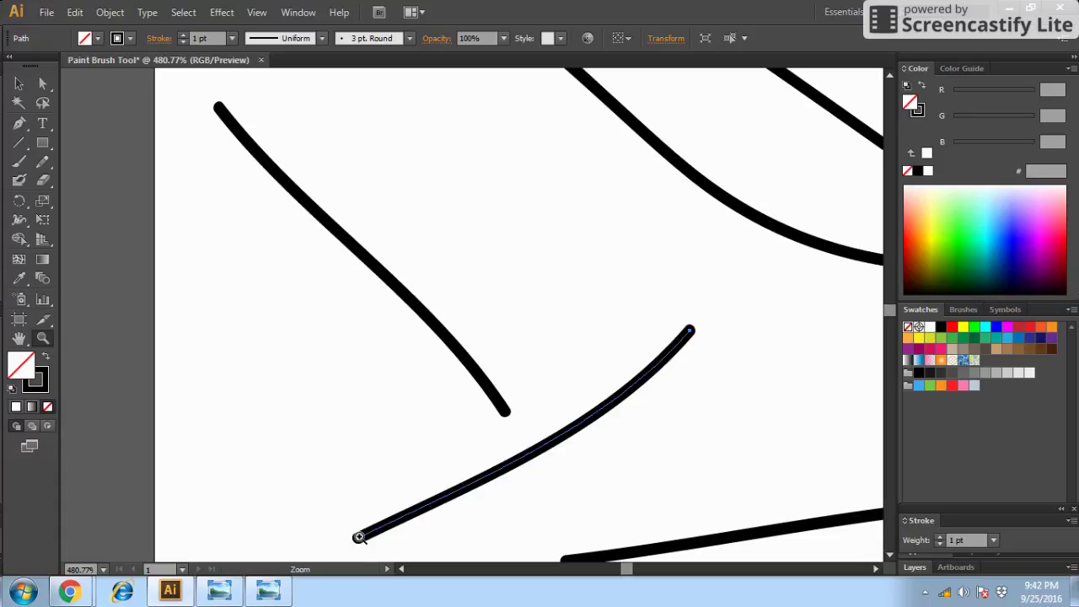
double_click(18, 163)
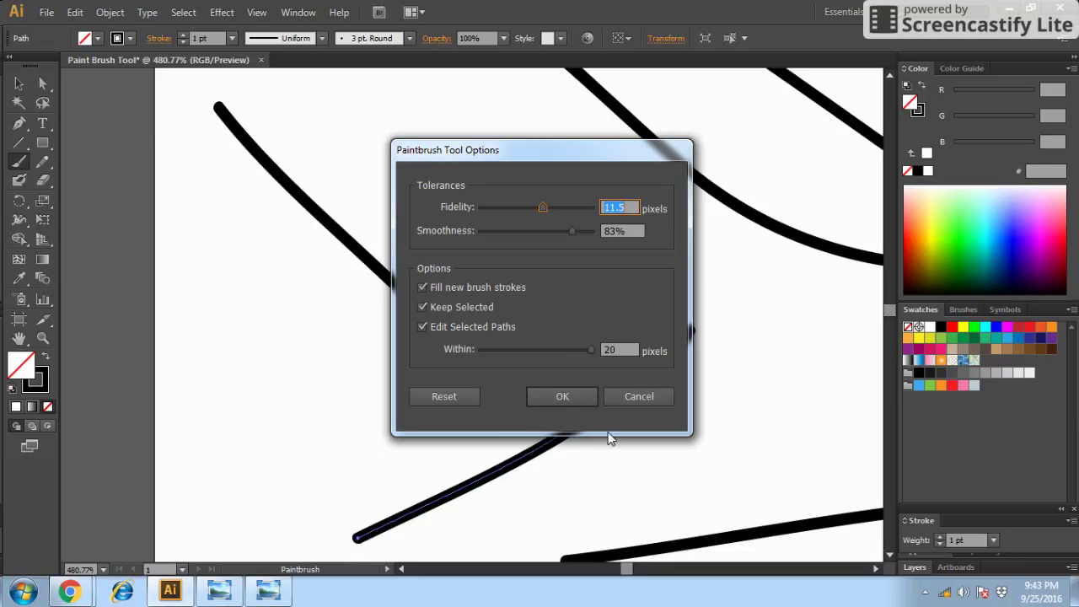
Accept the unchanged paintbrush options (Within 20 pixels) and paint a short curved stroke at the left.
left_click_drag(580, 153, 466, 107)
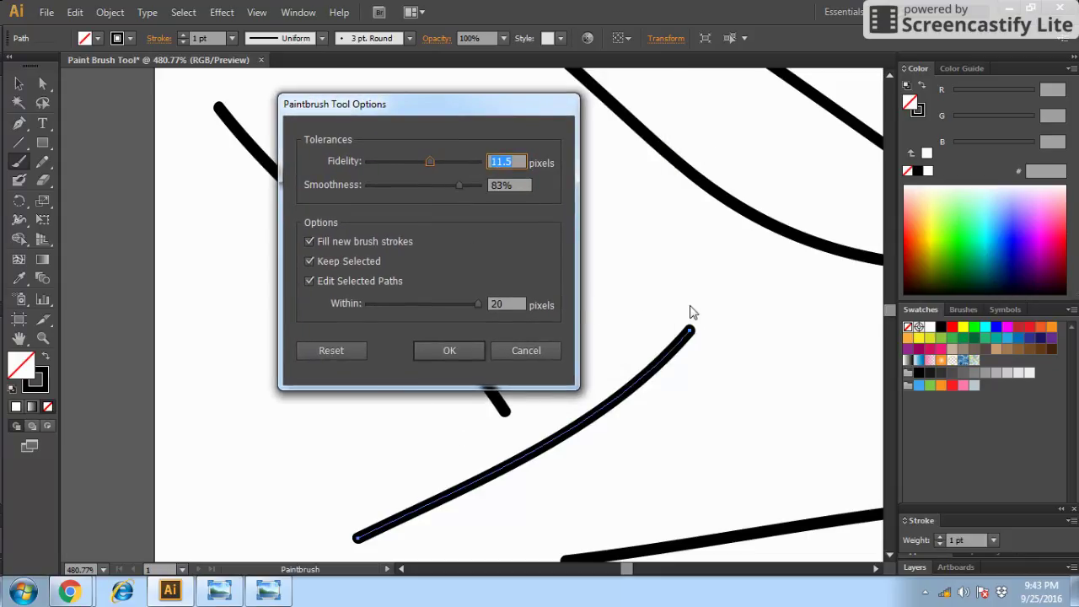
left_click(447, 350)
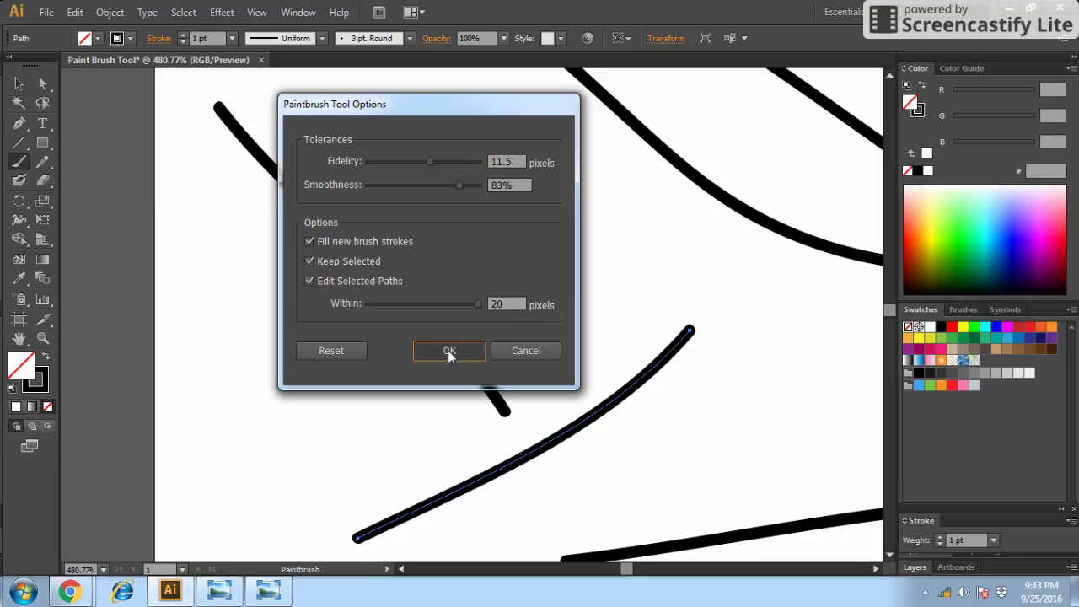
left_click_drag(232, 317, 380, 397)
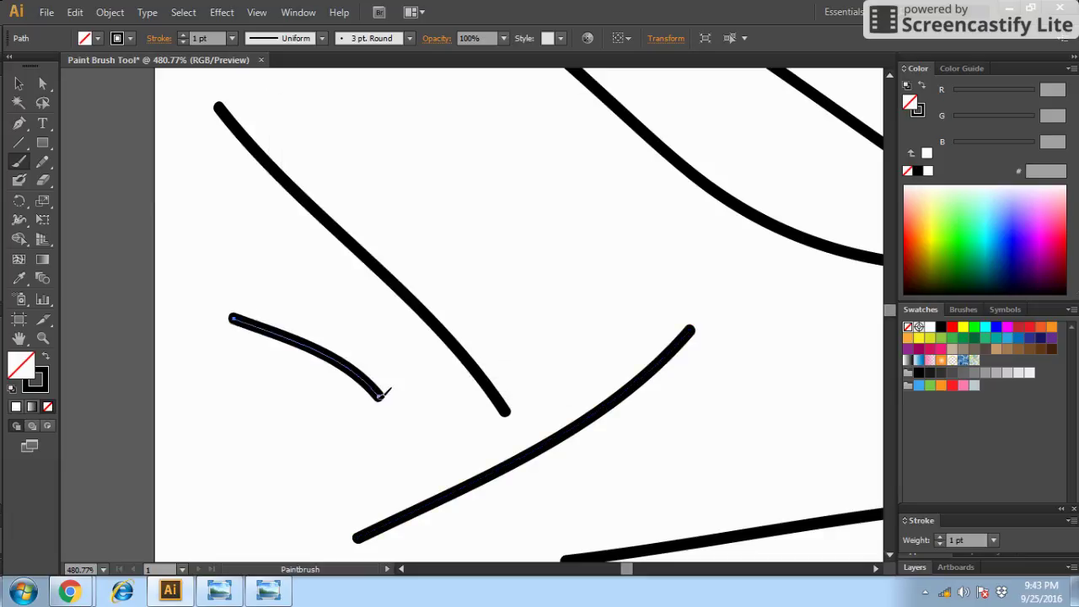
Paint a long curve, a teardrop-shaped face outline and two small eye loops.
left_click_drag(247, 494, 472, 403)
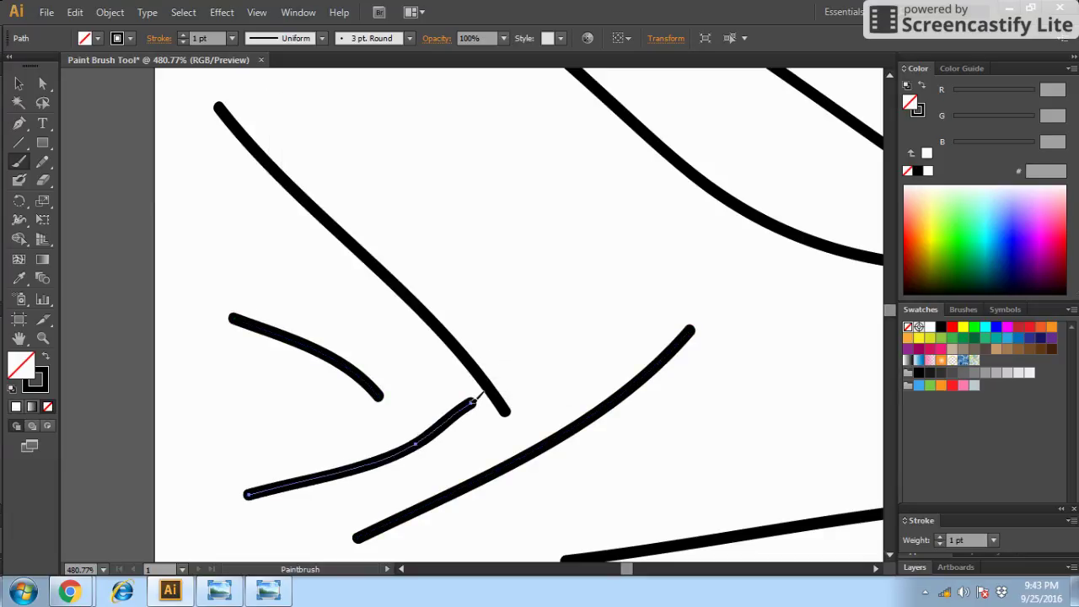
mouse_move(415, 167)
left_mouse_down()
mouse_move(662, 173)
mouse_move(667, 321)
mouse_move(546, 350)
mouse_move(464, 320)
mouse_move(415, 205)
mouse_move(429, 164)
left_mouse_up()
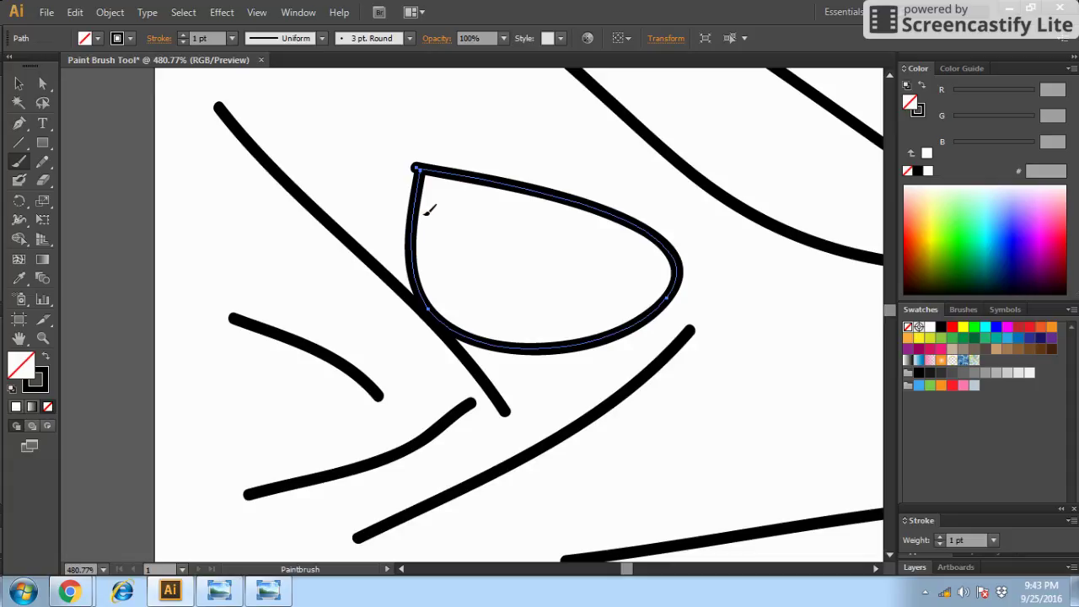
mouse_move(448, 217)
left_mouse_down()
mouse_move(402, 236)
mouse_move(456, 221)
left_mouse_up()
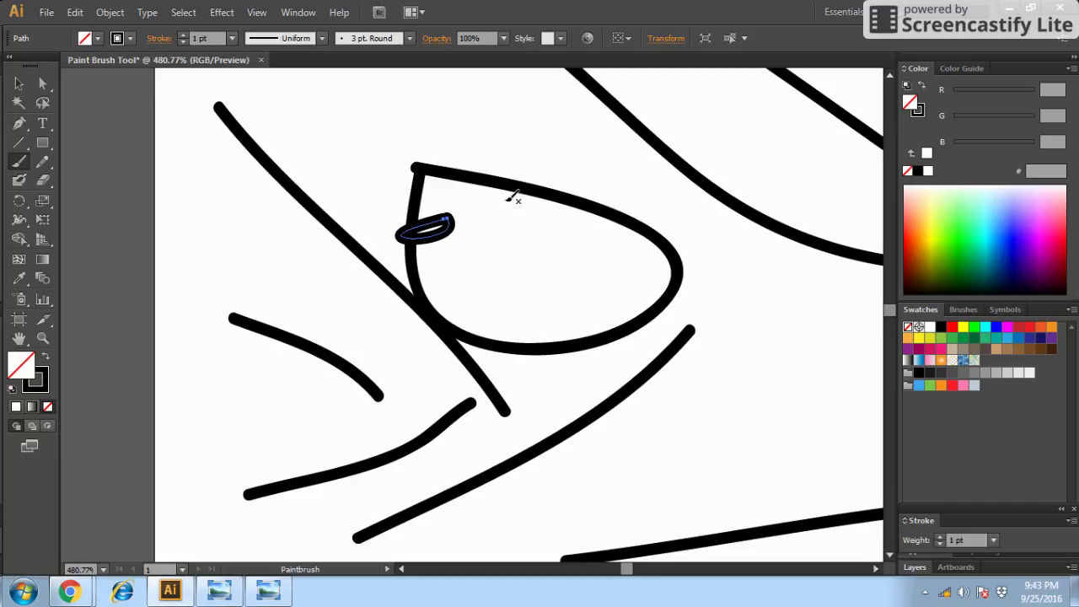
mouse_move(511, 191)
left_mouse_down()
mouse_move(482, 196)
mouse_move(494, 211)
mouse_move(526, 201)
mouse_move(514, 191)
left_mouse_up()
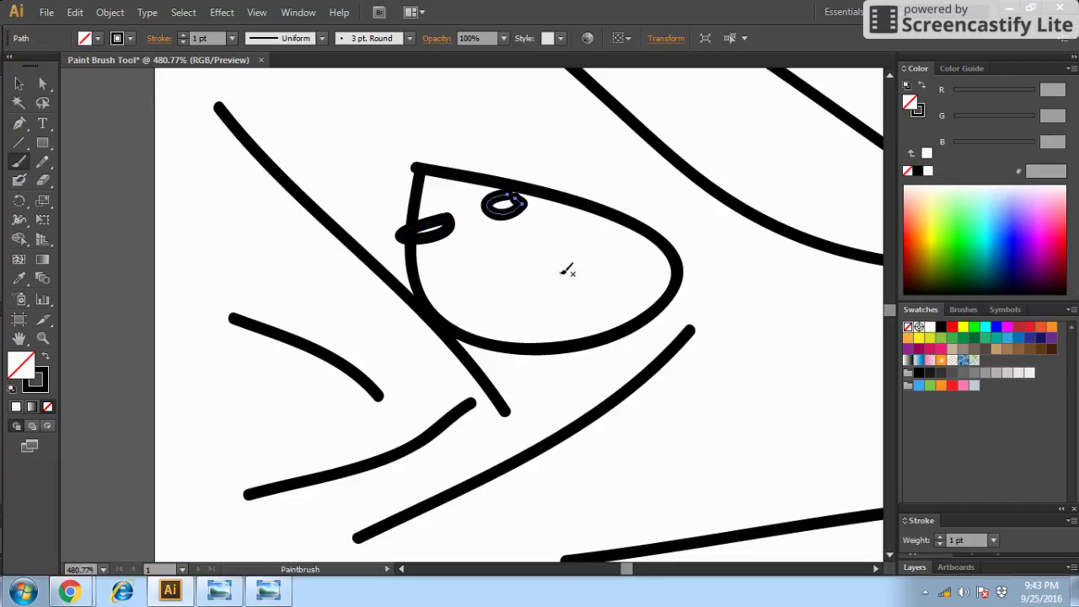
Draw a zigzag inside the face, then redraw it as a straight line across the face.
mouse_move(483, 270)
left_mouse_down()
mouse_move(547, 319)
mouse_move(542, 282)
mouse_move(563, 263)
mouse_move(526, 245)
mouse_move(428, 302)
left_mouse_up()
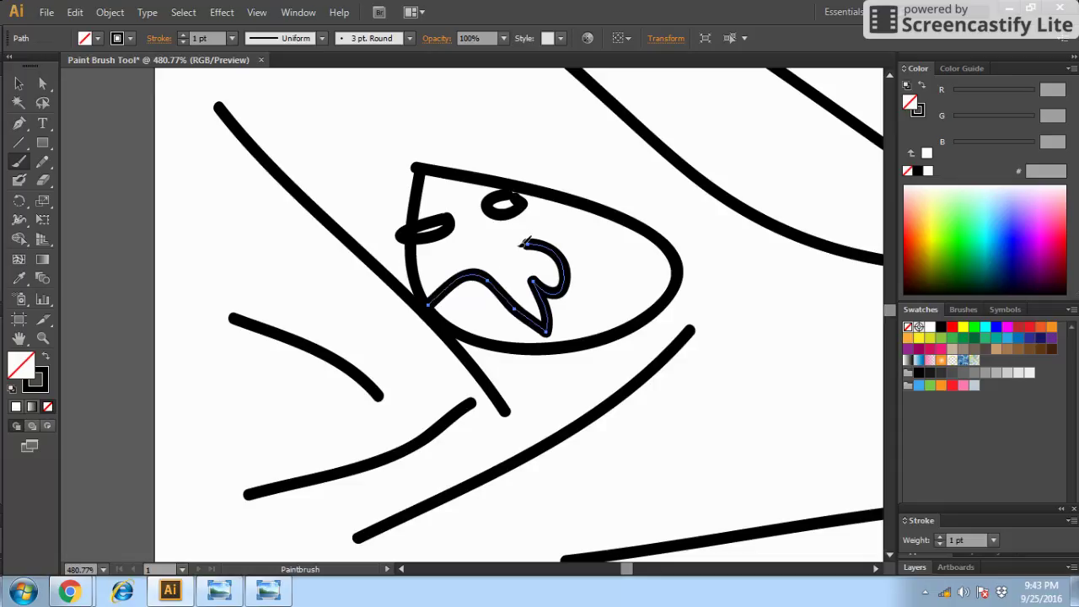
left_click_drag(552, 226, 585, 205)
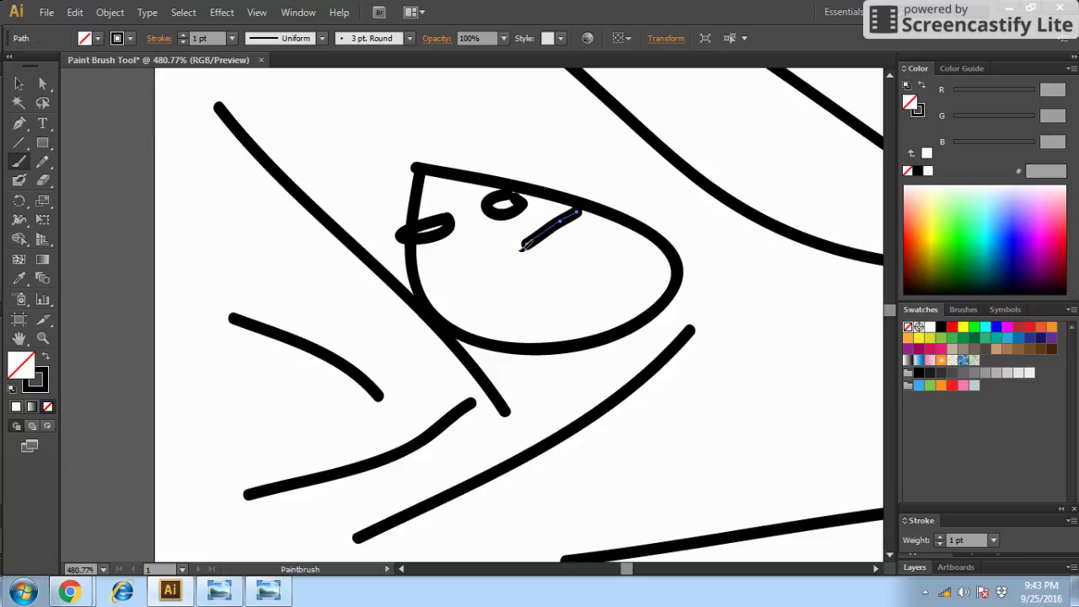
left_click_drag(523, 246, 417, 292)
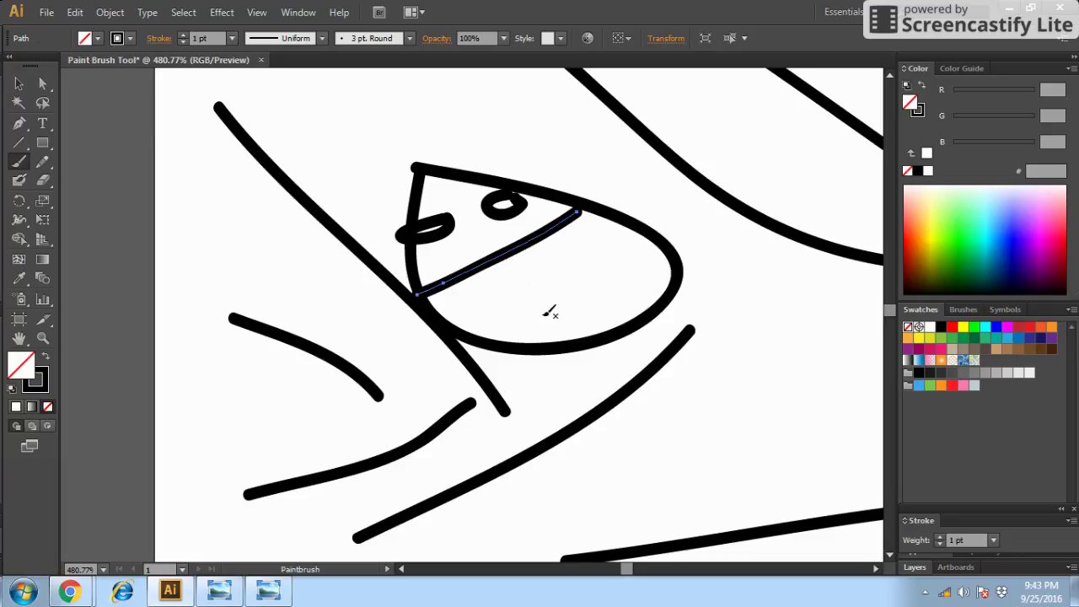
Add a closed mouth loop, a leaf loop on top, a left-side loop, and a long curve across the face.
left_click_drag(550, 333, 591, 231)
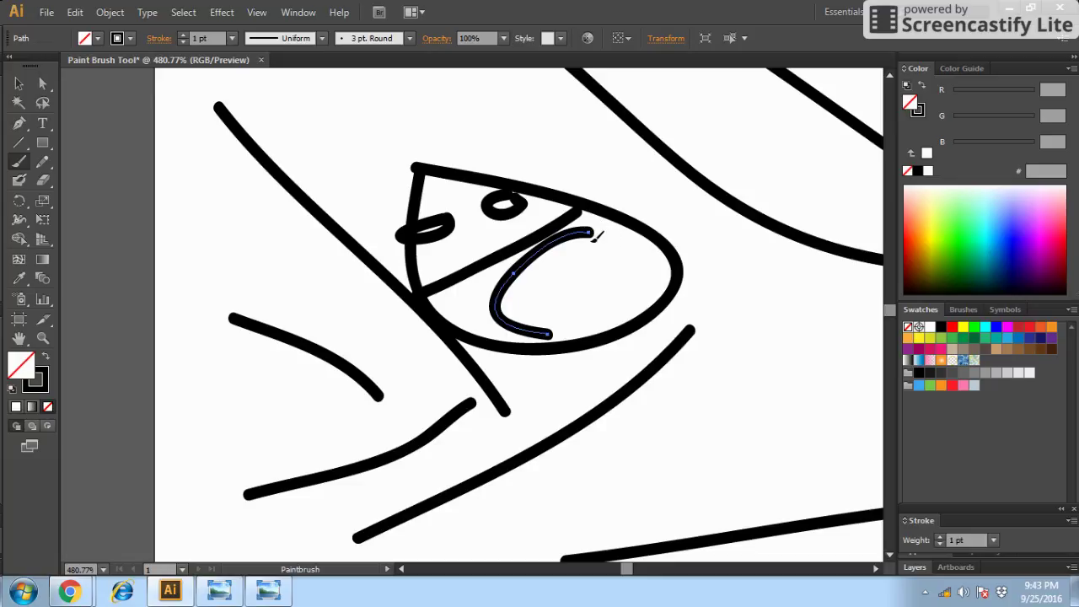
left_click_drag(553, 330, 550, 334)
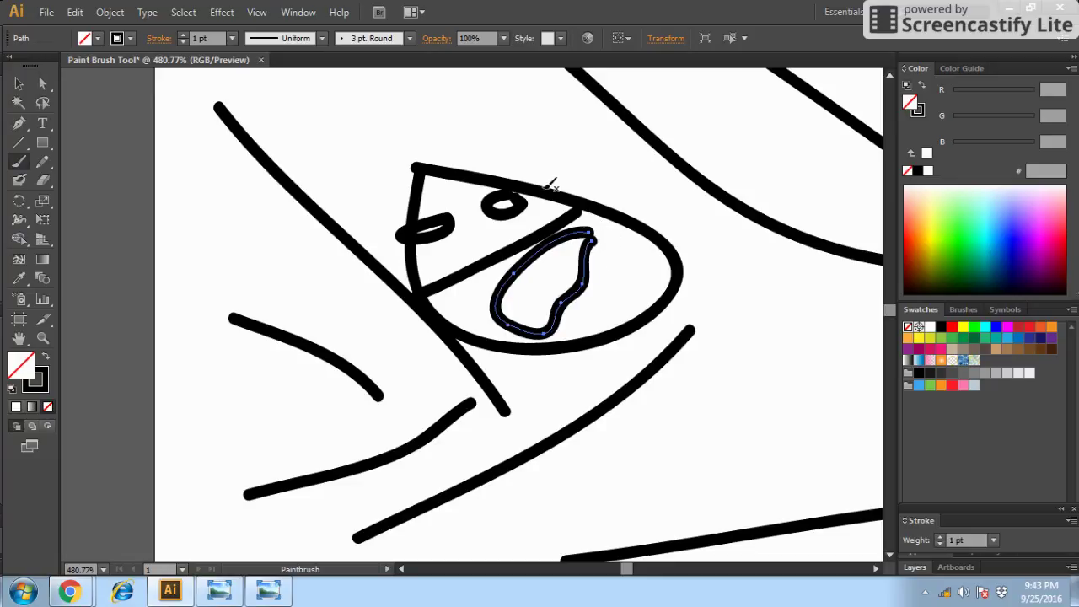
mouse_move(544, 187)
left_mouse_down()
mouse_move(541, 147)
mouse_move(571, 200)
left_mouse_up()
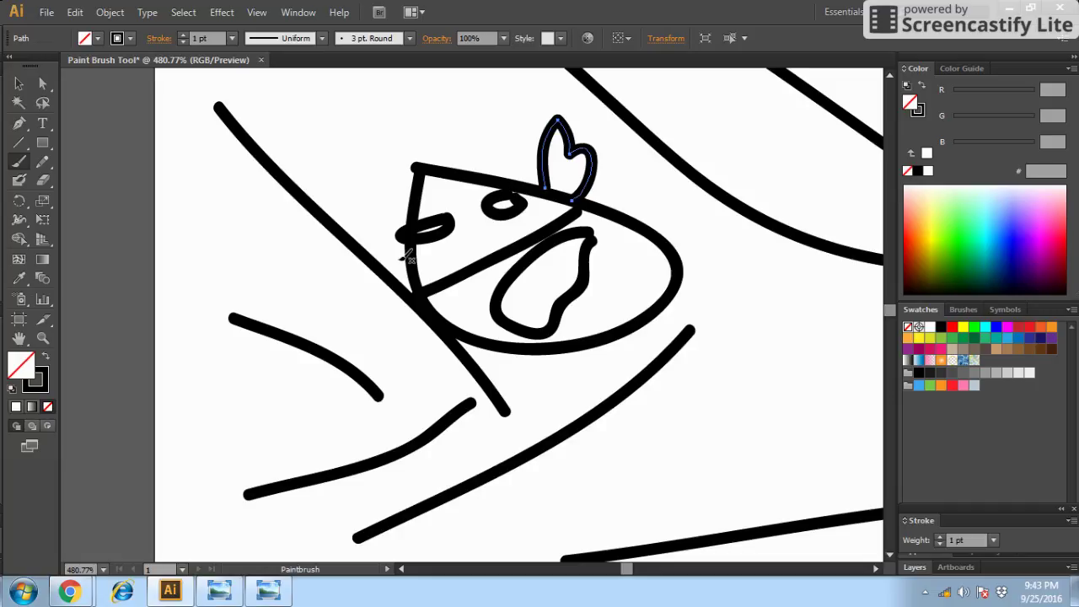
left_click_drag(405, 255, 425, 308)
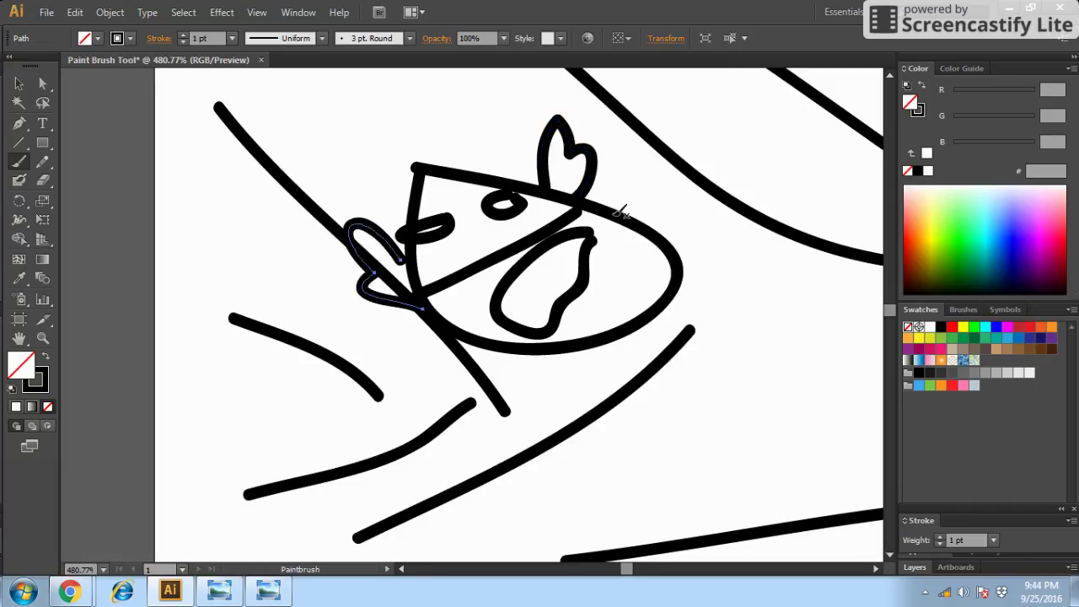
left_click_drag(631, 233, 449, 397)
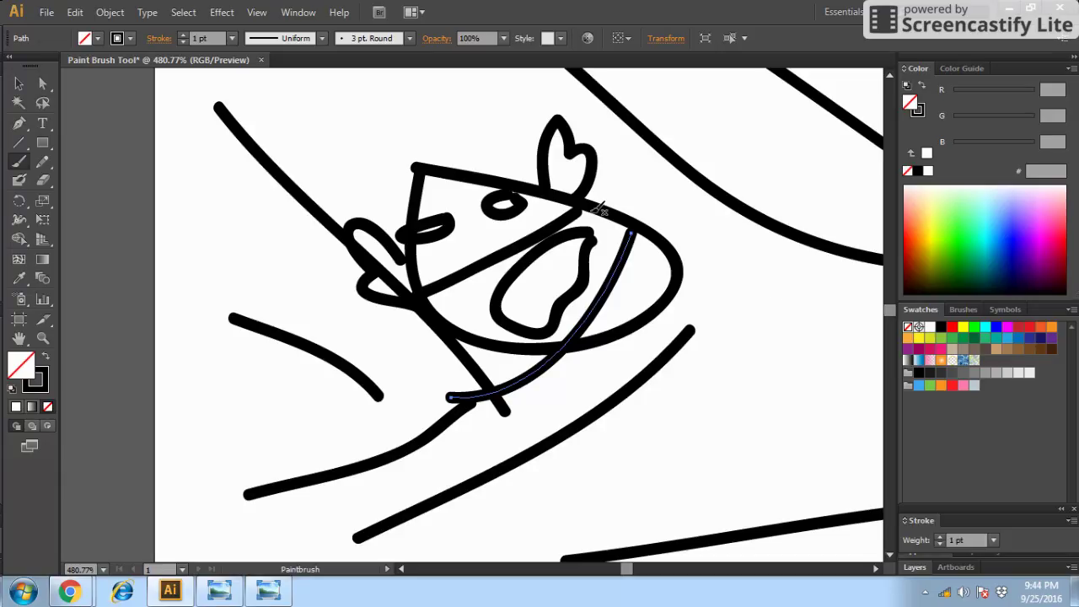
Set the zoom level to 100% and recentre the artboard with the horizontal scrollbar.
left_click(101, 571)
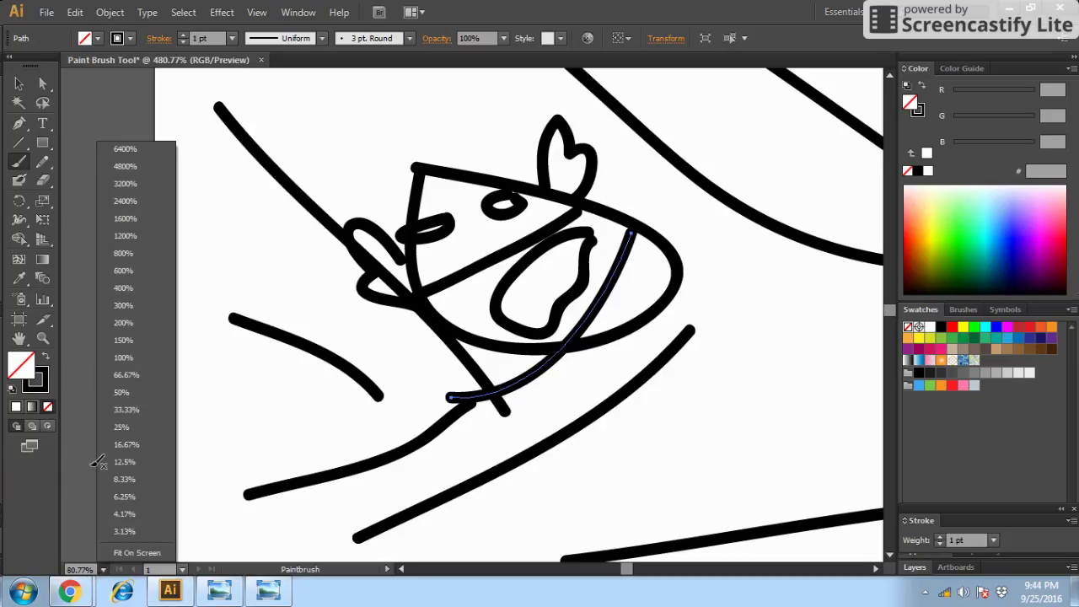
left_click(123, 358)
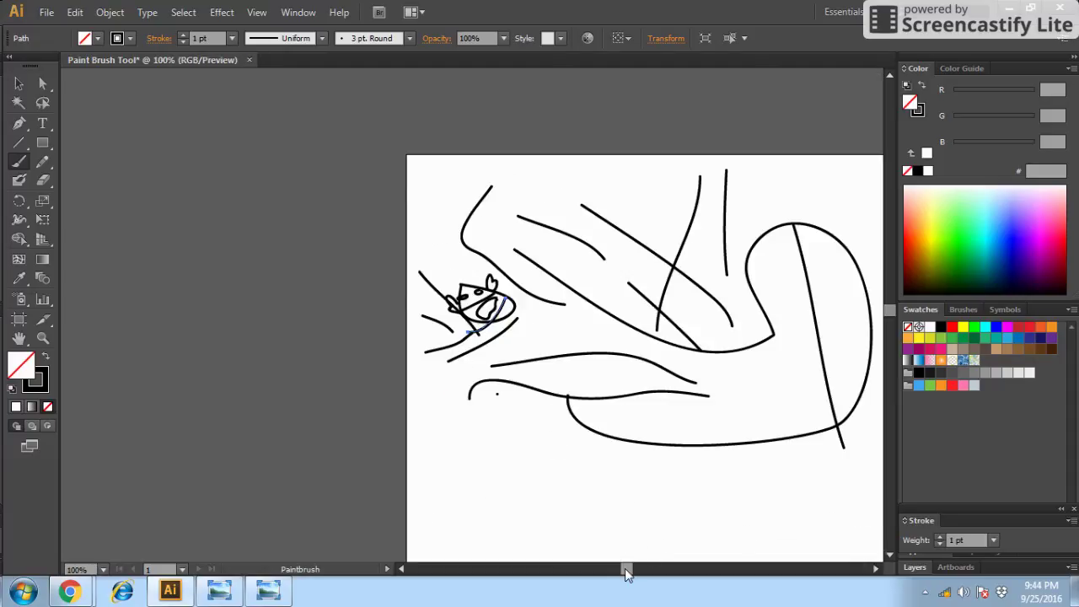
left_click_drag(625, 574, 630, 573)
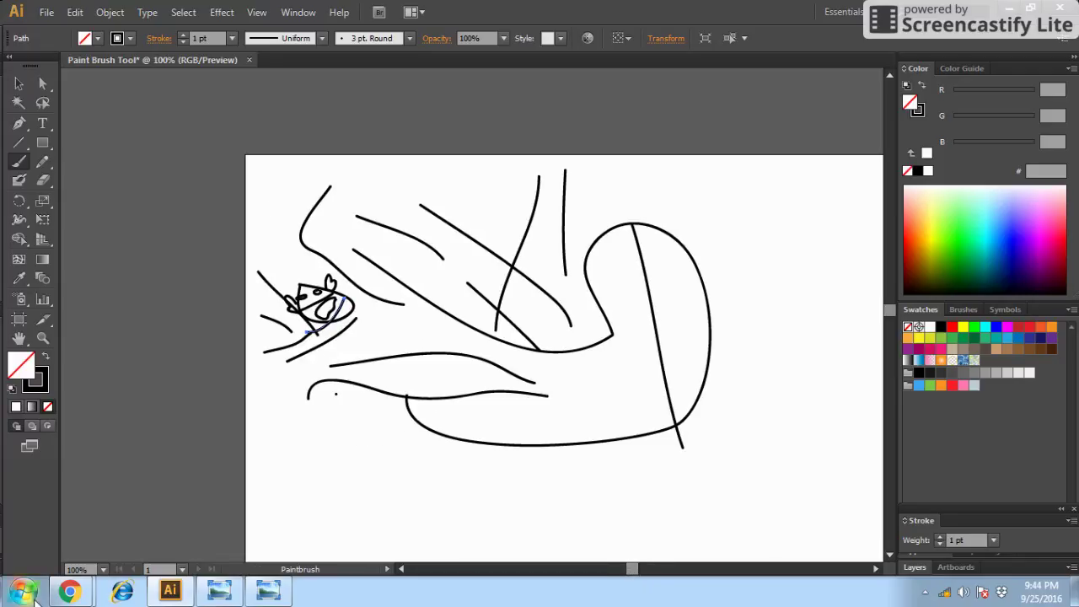